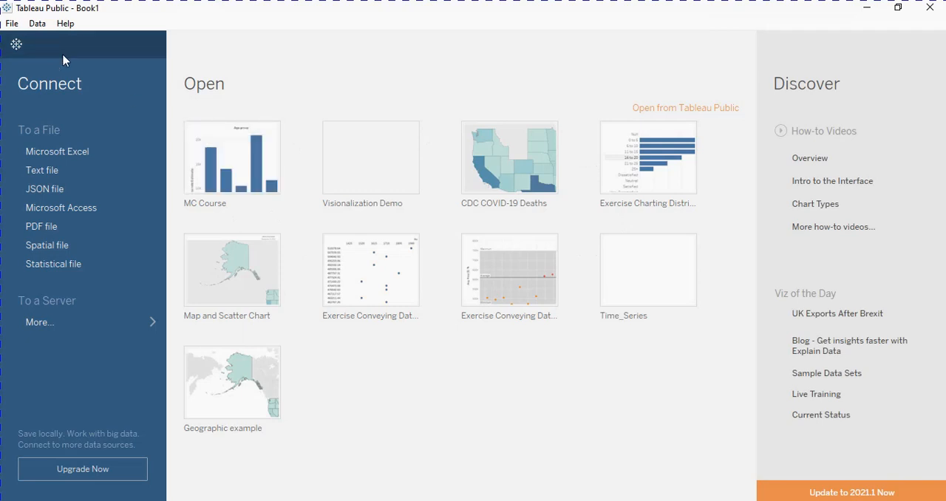
# - Connect to the text file StormEvents_details-ftp_v1.0_d1960_c20160223 as the data source
pyautogui.click(45, 173)
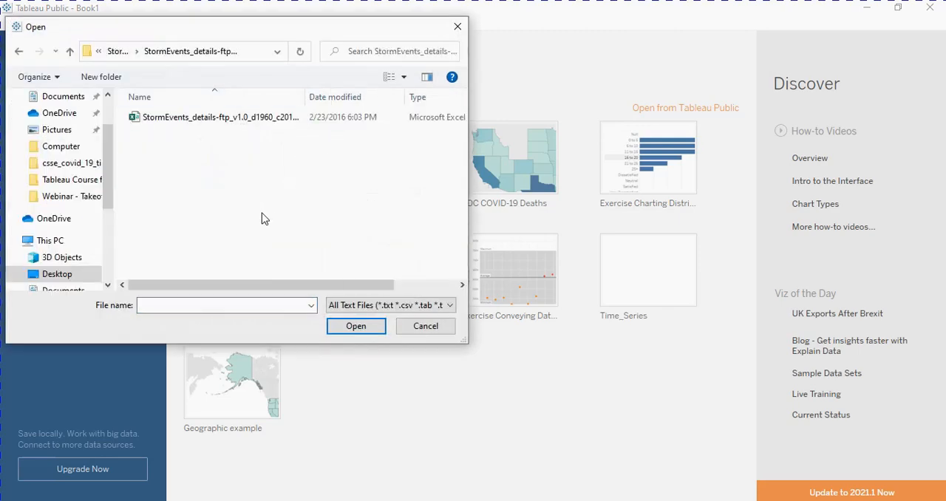
pyautogui.click(233, 118)
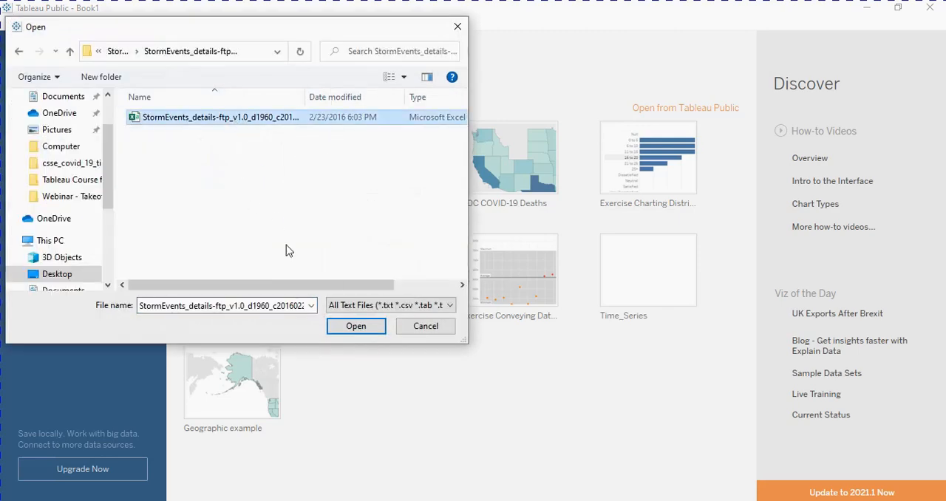
pyautogui.click(354, 327)
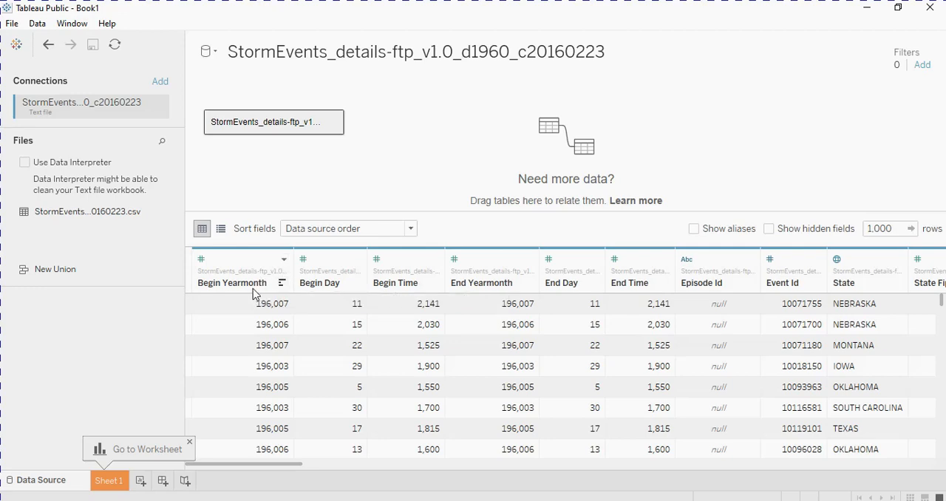
pyautogui.click(284, 260)
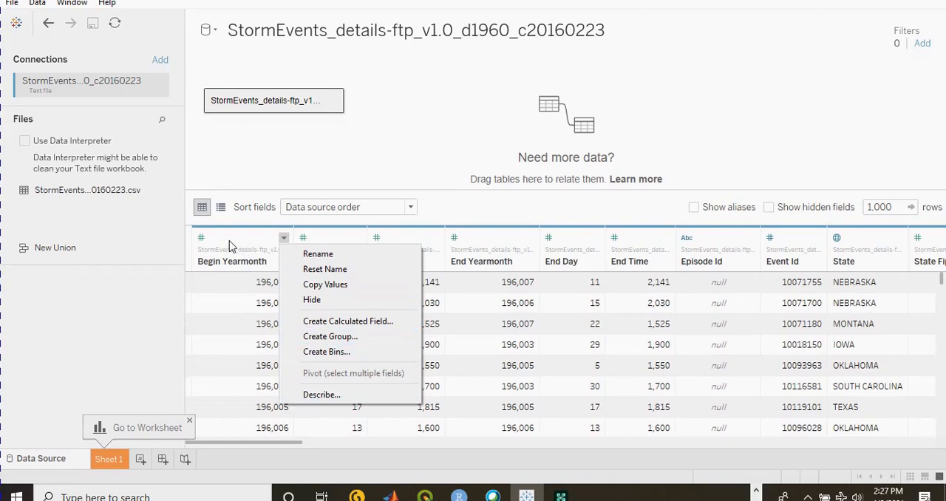
pyautogui.click(203, 240)
pyautogui.click(202, 241)
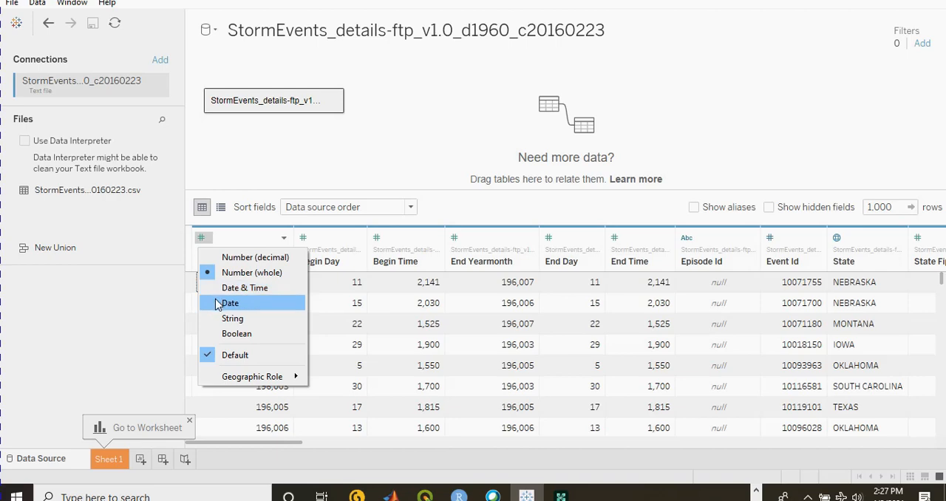
pyautogui.click(231, 237)
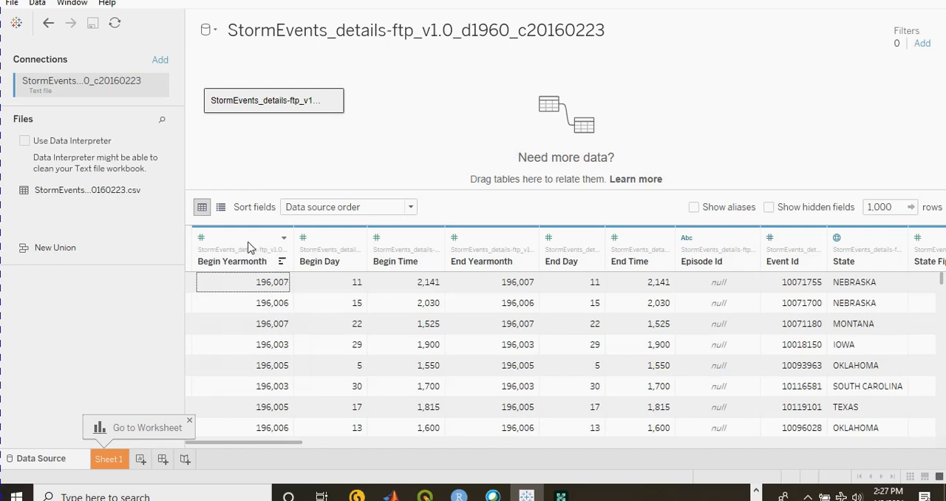
pyautogui.rightClick(248, 242)
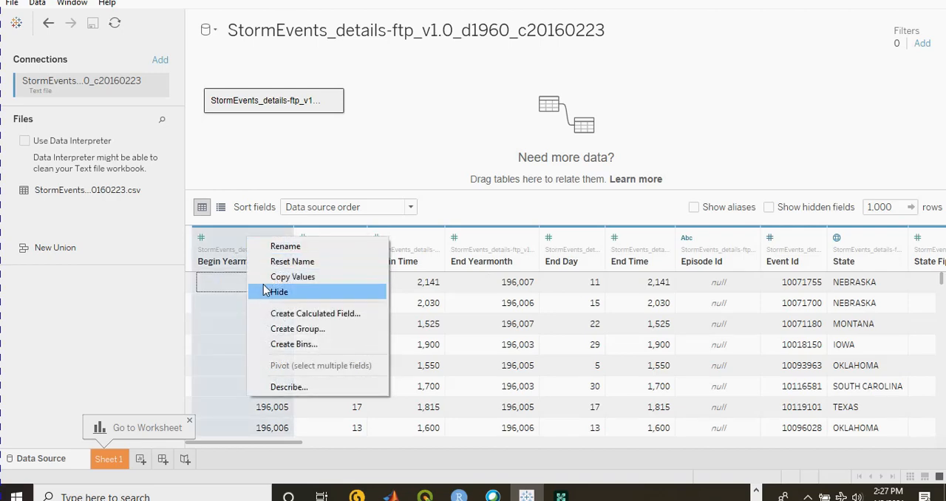
pyautogui.click(241, 244)
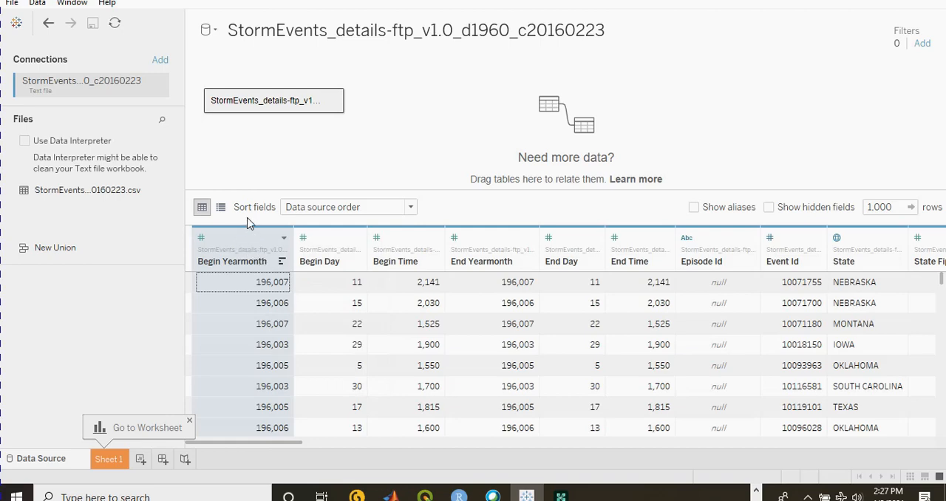
# - Clean the storm events data with Data Interpreter and review the columns, including the Begin Date Time values
pyautogui.click(24, 141)
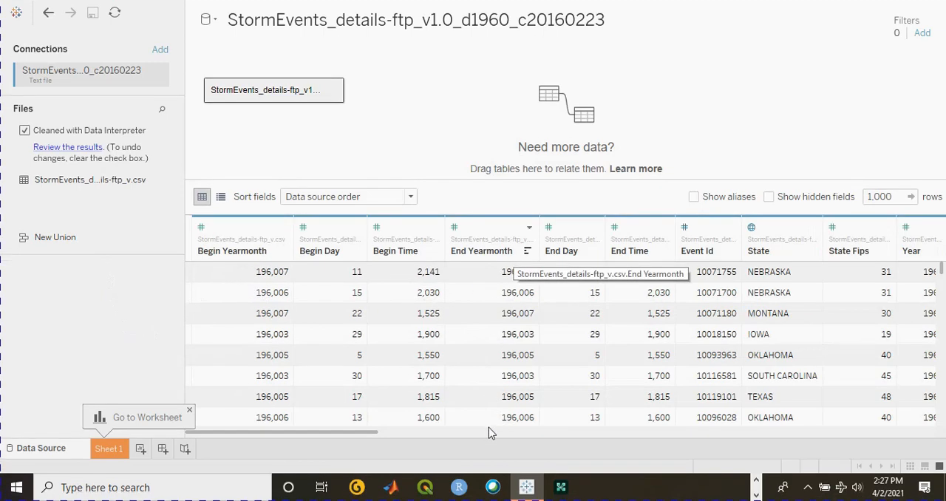
pyautogui.moveTo(348, 433); pyautogui.dragTo(614, 453)
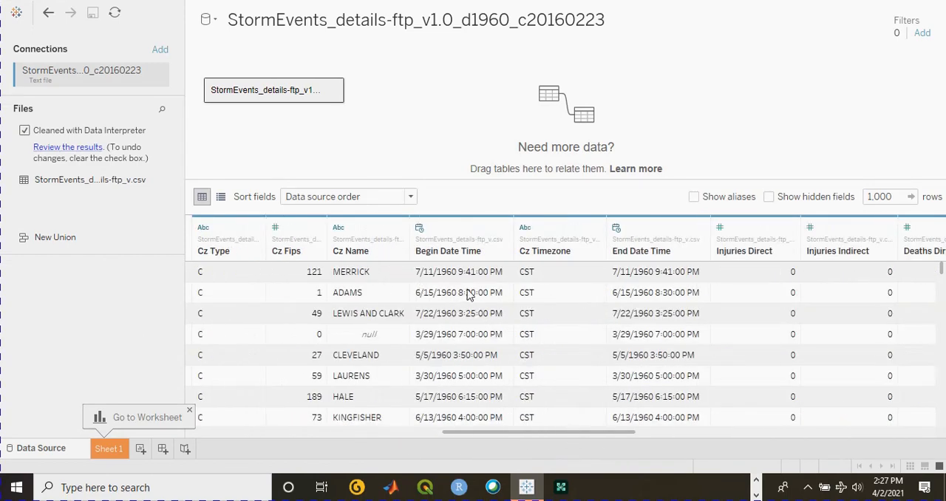
pyautogui.click(493, 290)
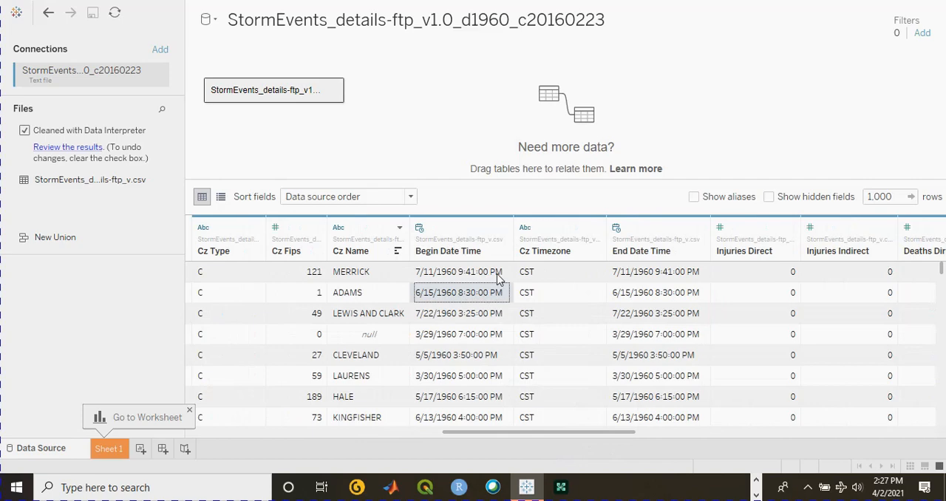
pyautogui.click(496, 273)
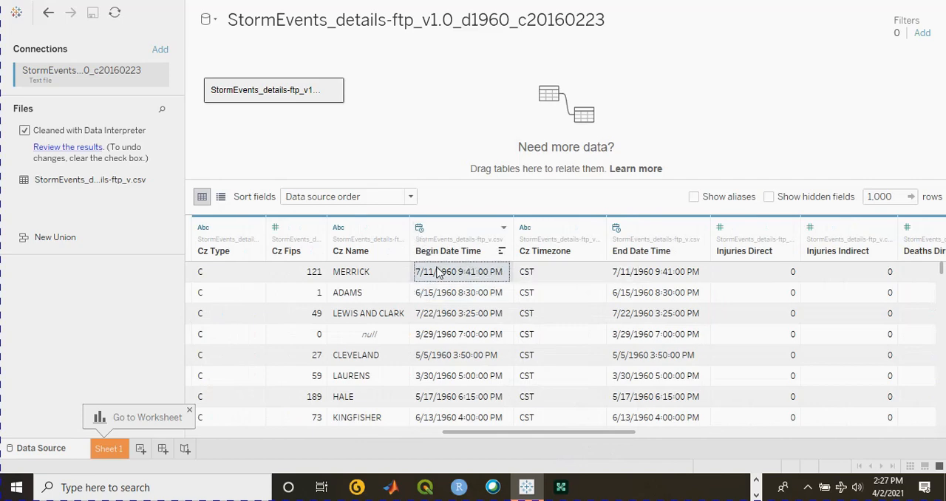
pyautogui.moveTo(528, 435); pyautogui.dragTo(270, 440)
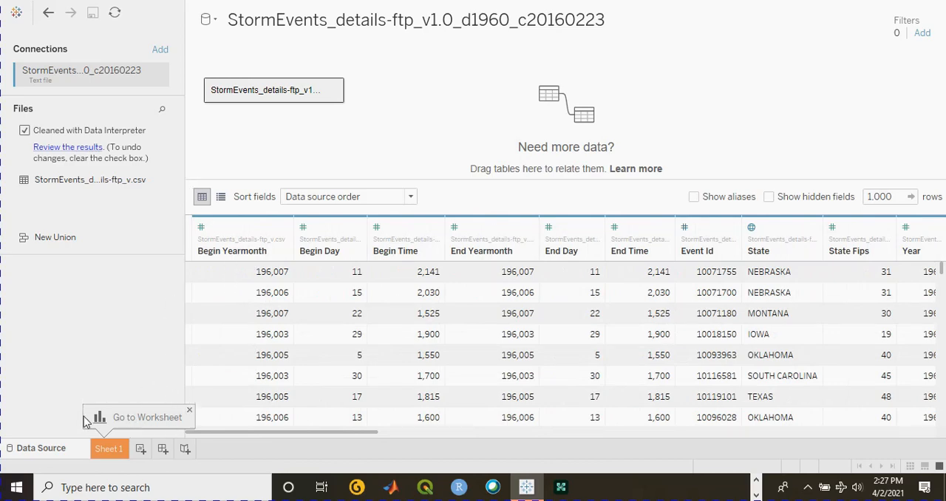
# - Open the Sheet 1 worksheet and add the Month Name field to its columns
pyautogui.click(110, 452)
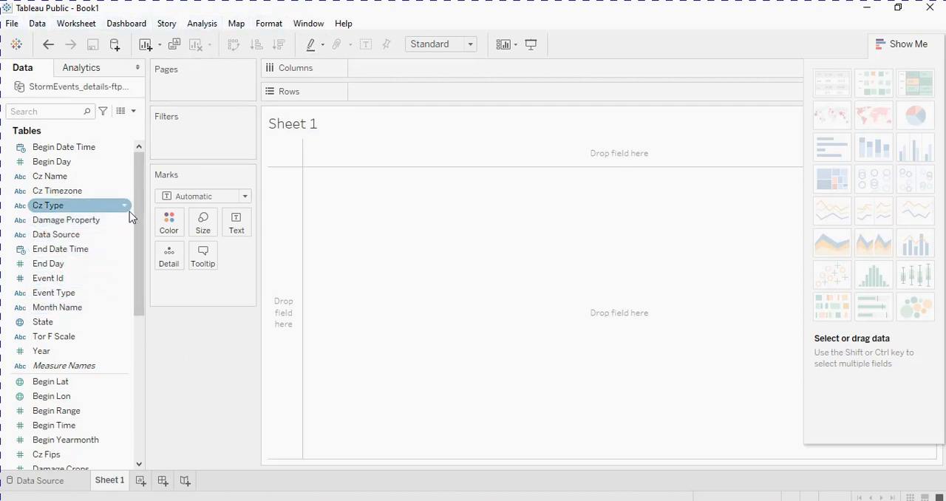
pyautogui.moveTo(135, 206); pyautogui.dragTo(140, 268)
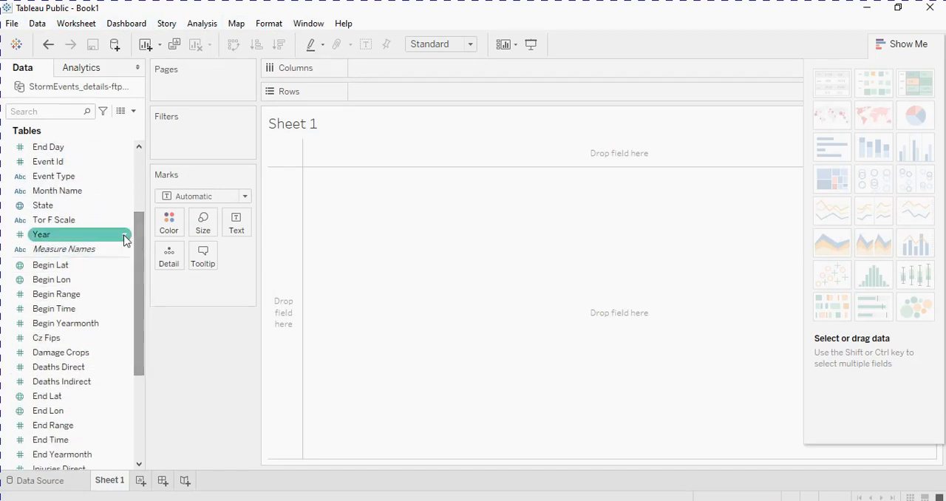
pyautogui.moveTo(101, 199); pyautogui.dragTo(430, 70)
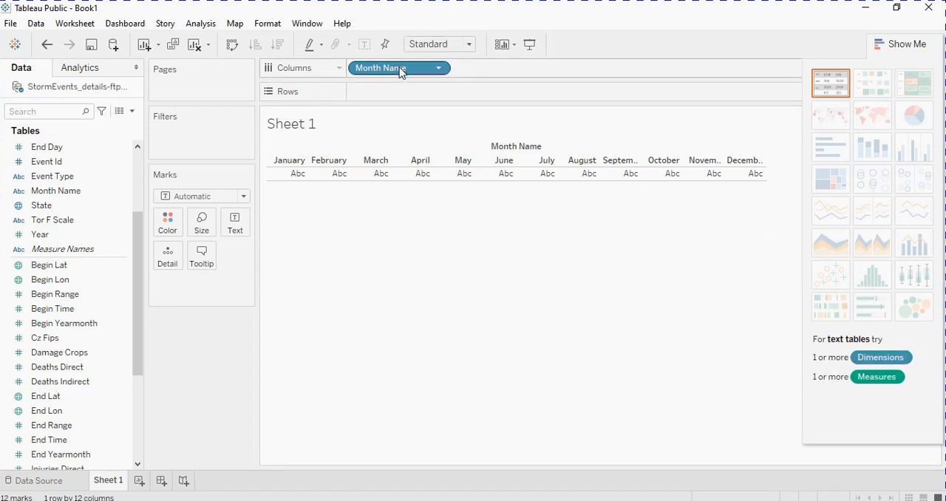
# - Try Month Name as an attribute in the columns, and restore it to a dimension
pyautogui.click(438, 69)
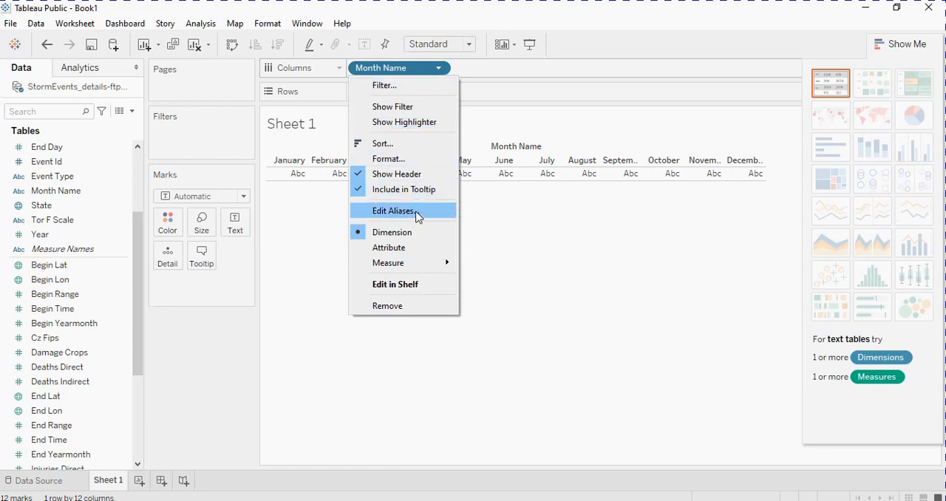
pyautogui.click(417, 249)
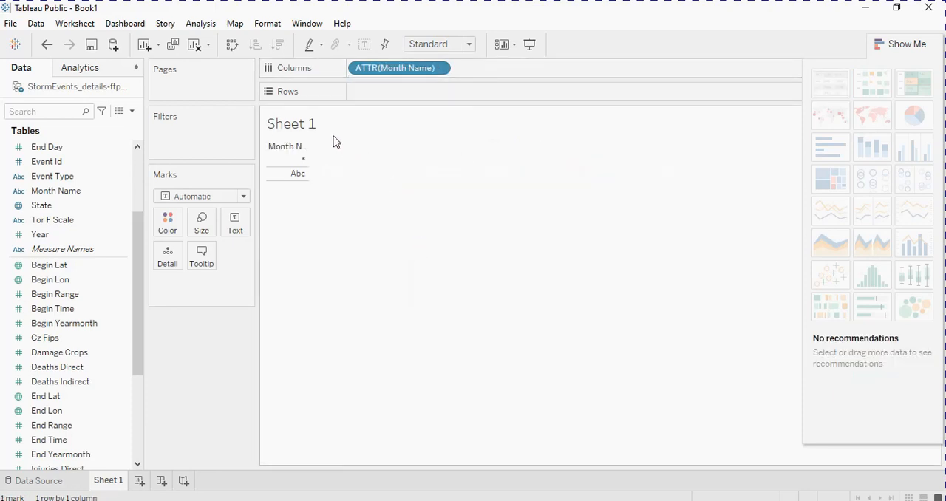
pyautogui.click(439, 69)
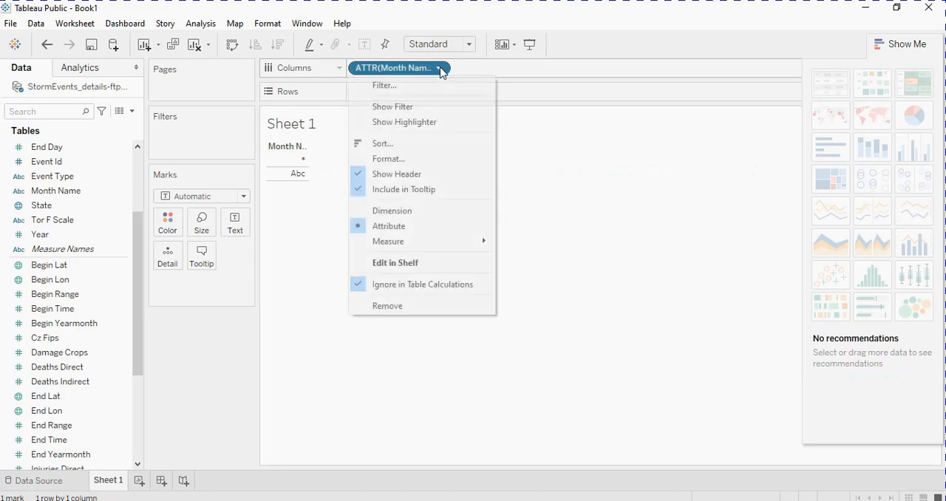
pyautogui.click(408, 211)
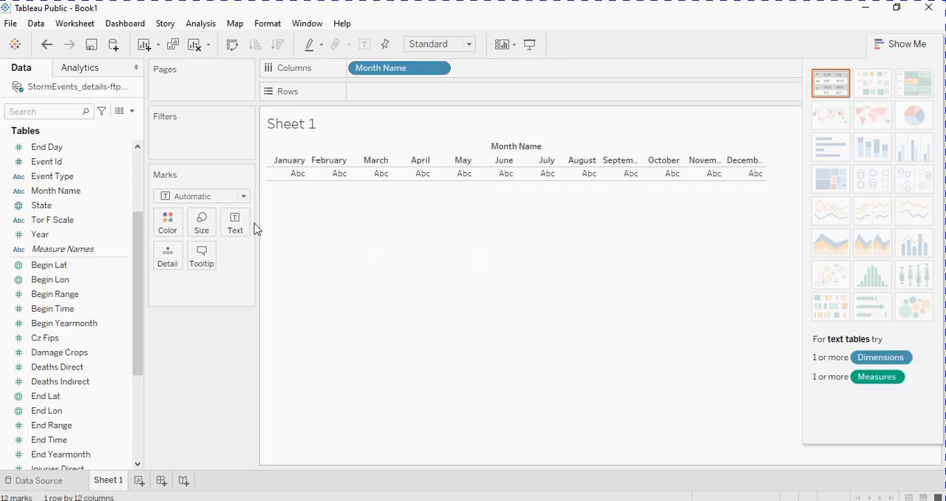
# - Add Event Type to the rows and aggregate it as a Count measure to chart storm events by month
pyautogui.moveTo(136, 269); pyautogui.dragTo(136, 223)
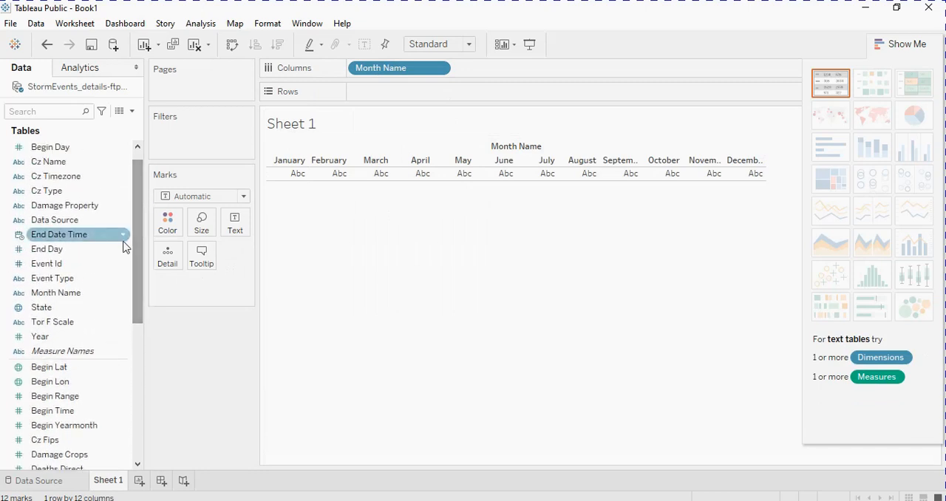
pyautogui.moveTo(87, 280); pyautogui.dragTo(411, 89)
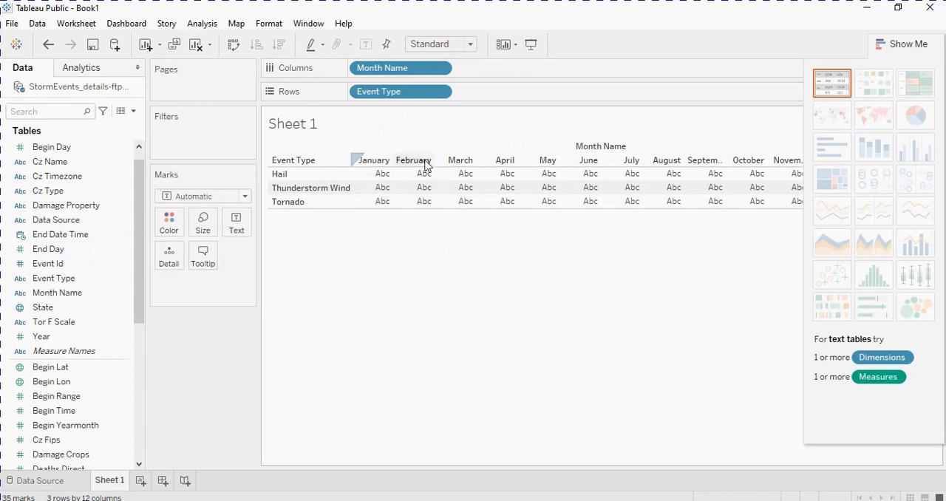
pyautogui.click(441, 92)
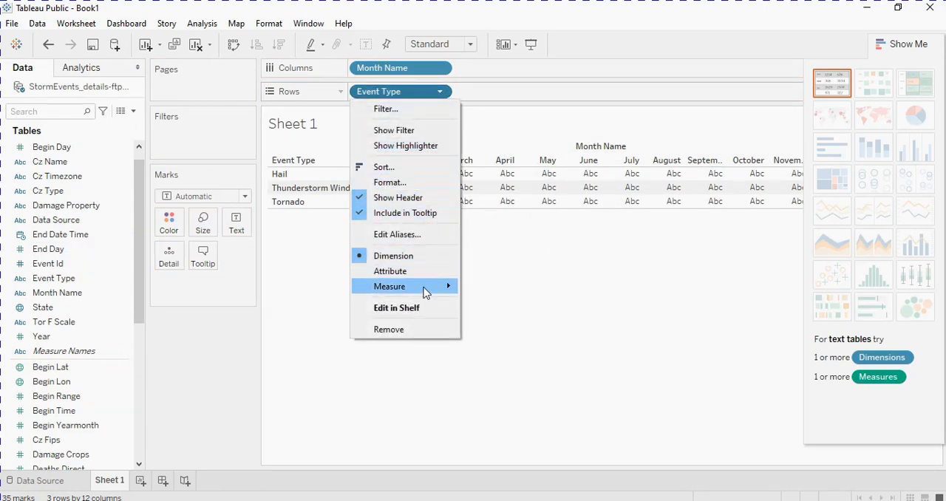
pyautogui.moveTo(426, 292)
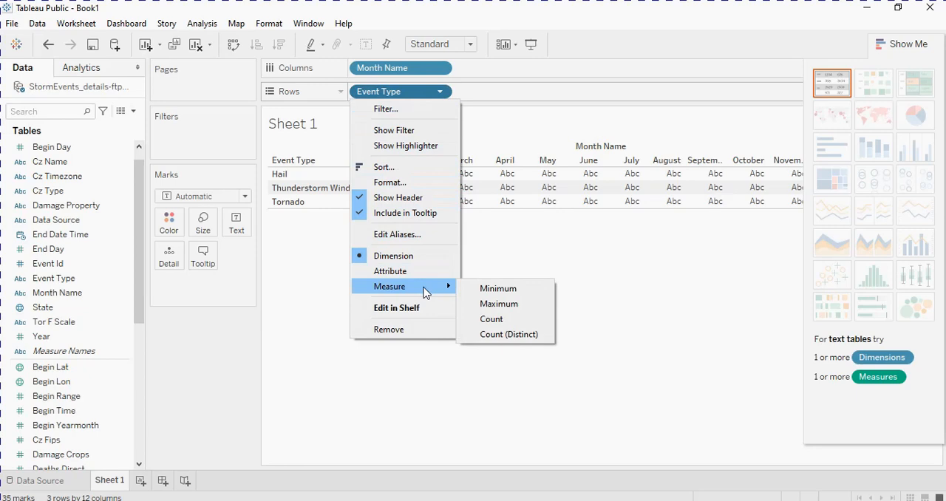
pyautogui.click(473, 318)
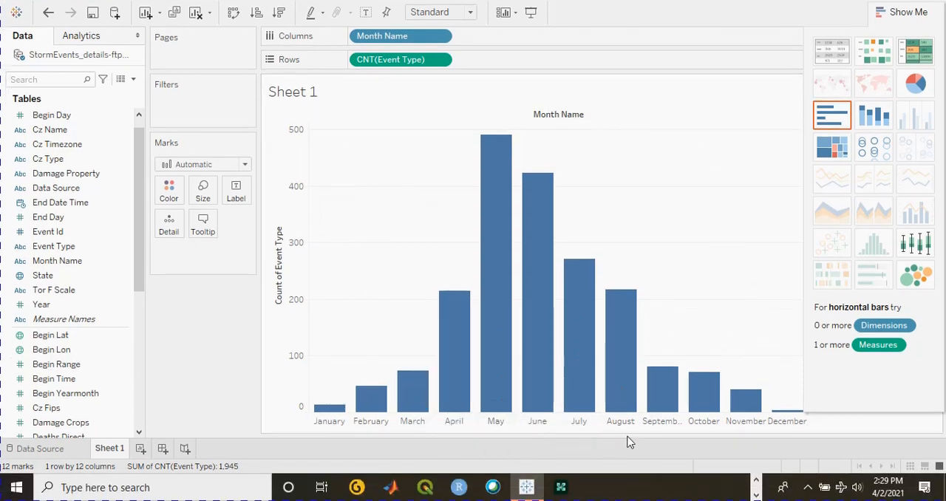
pyautogui.moveTo(552, 390)
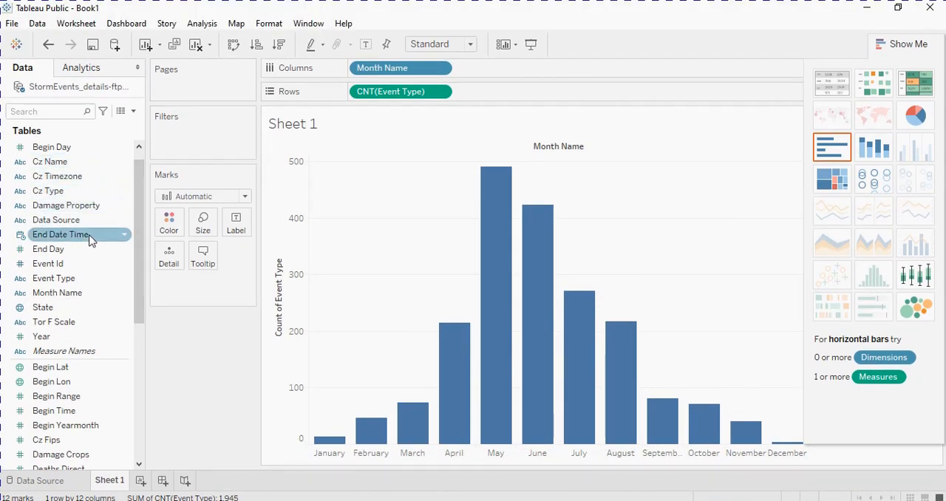
# - Filter the chart by Event Type to include only Hail and Tornado
pyautogui.moveTo(92, 279); pyautogui.dragTo(207, 132)
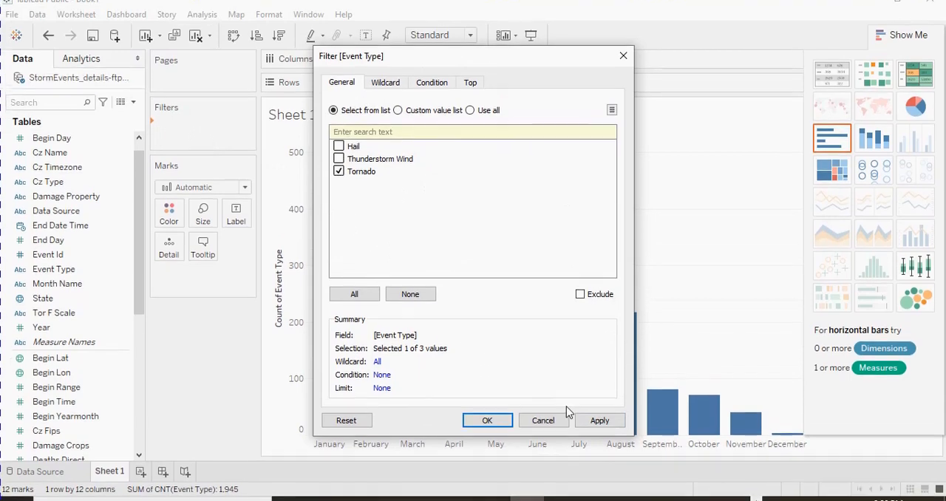
pyautogui.click(338, 134)
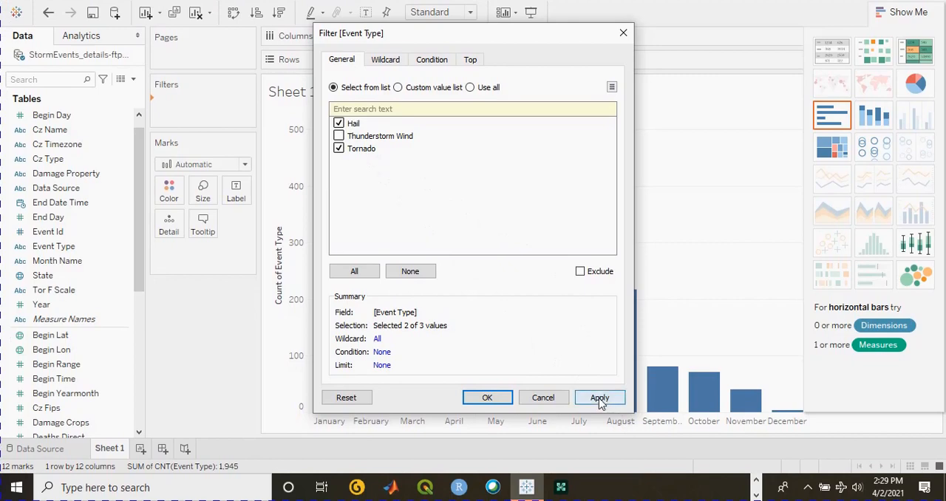
pyautogui.click(600, 399)
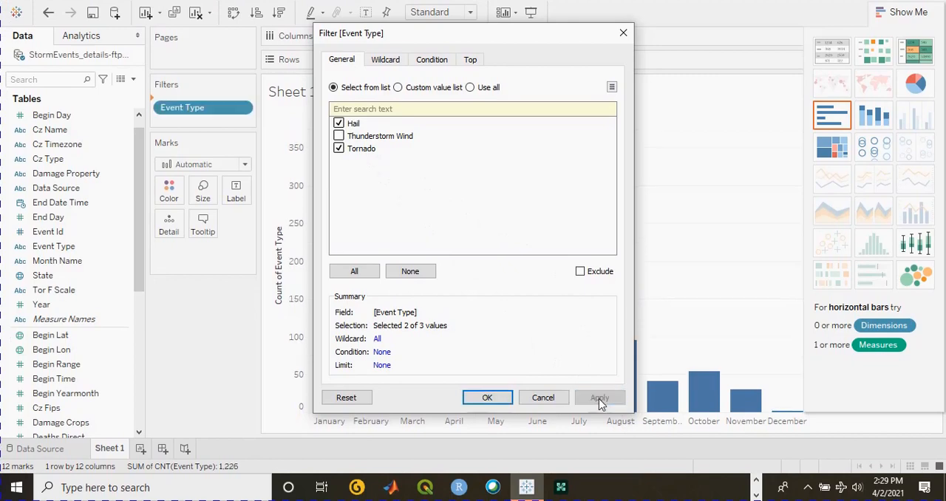
pyautogui.click(497, 399)
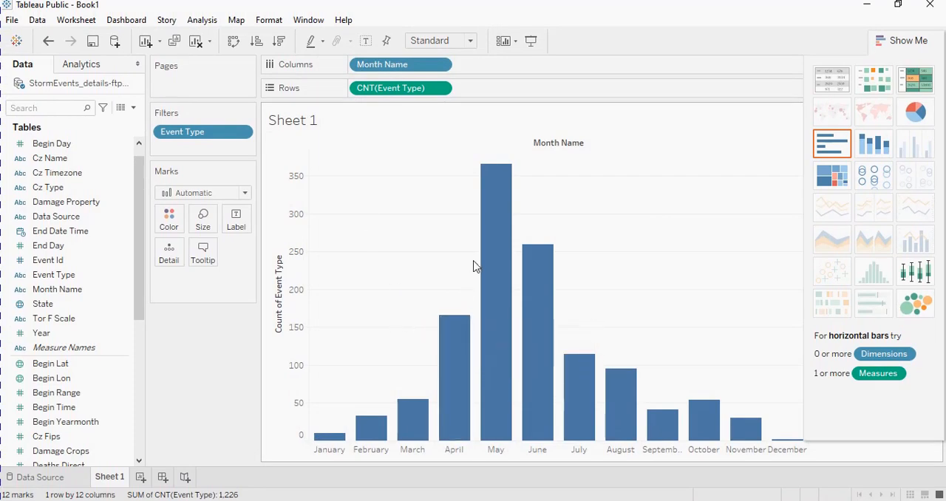
pyautogui.moveTo(542, 274)
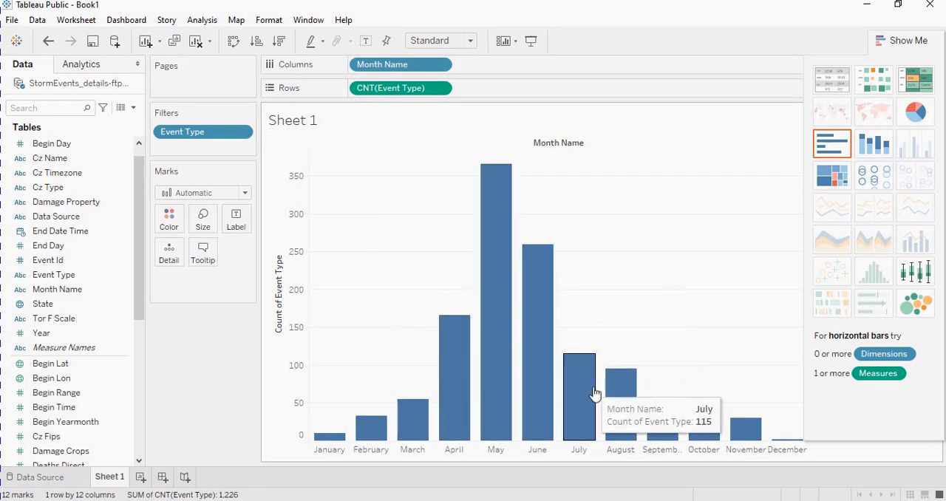
pyautogui.moveTo(720, 428)
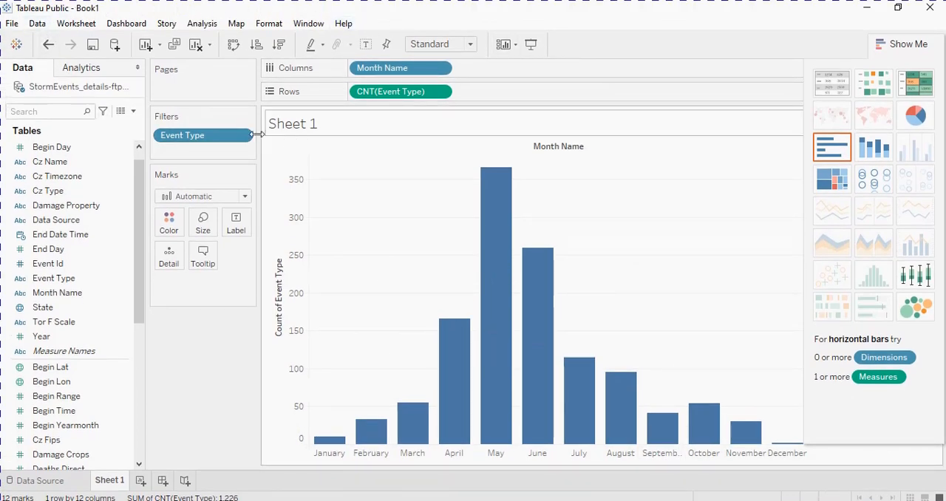
# - Empty the worksheet by removing the Event Type filter, Month Name from the columns and the Event Type count from the rows
pyautogui.moveTo(220, 140); pyautogui.dragTo(110, 140)
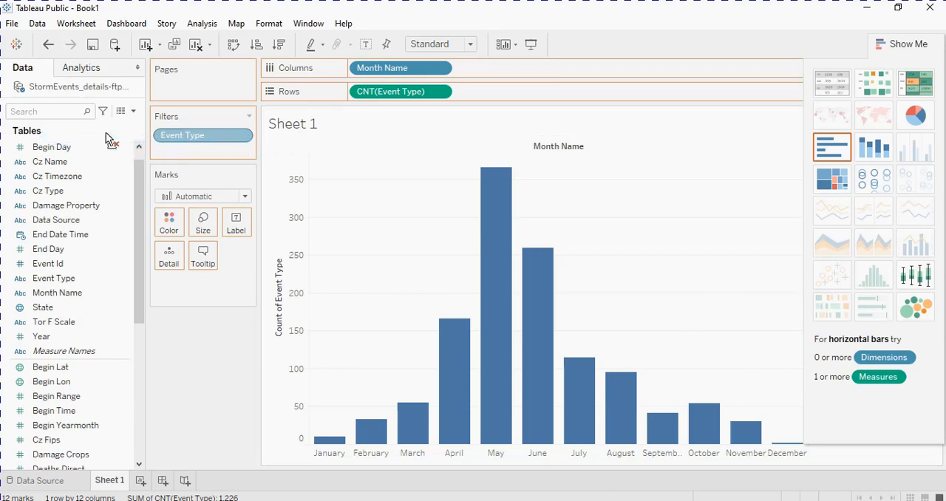
pyautogui.moveTo(397, 72); pyautogui.dragTo(95, 144)
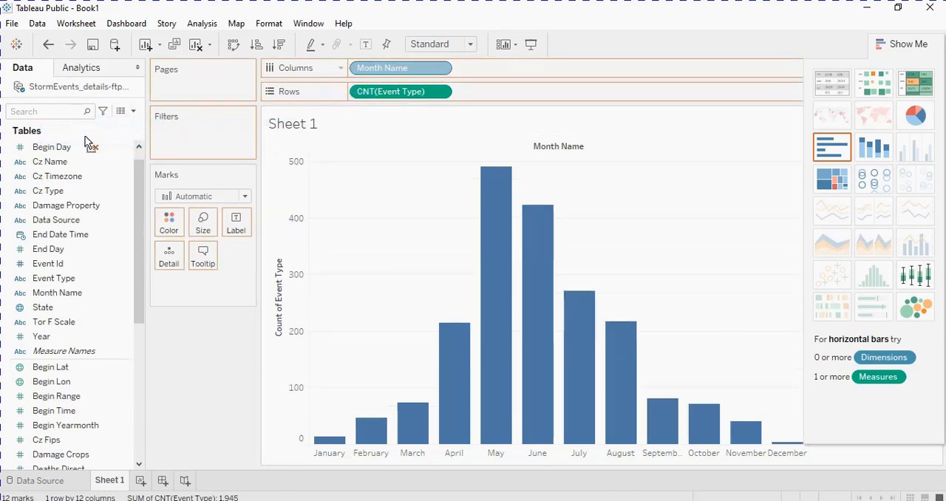
pyautogui.moveTo(382, 102); pyautogui.dragTo(81, 166)
pyautogui.moveTo(137, 184)
pyautogui.mouseDown()
pyautogui.moveTo(143, 332)
pyautogui.moveTo(137, 222)
pyautogui.moveTo(154, 186)
pyautogui.mouseUp()
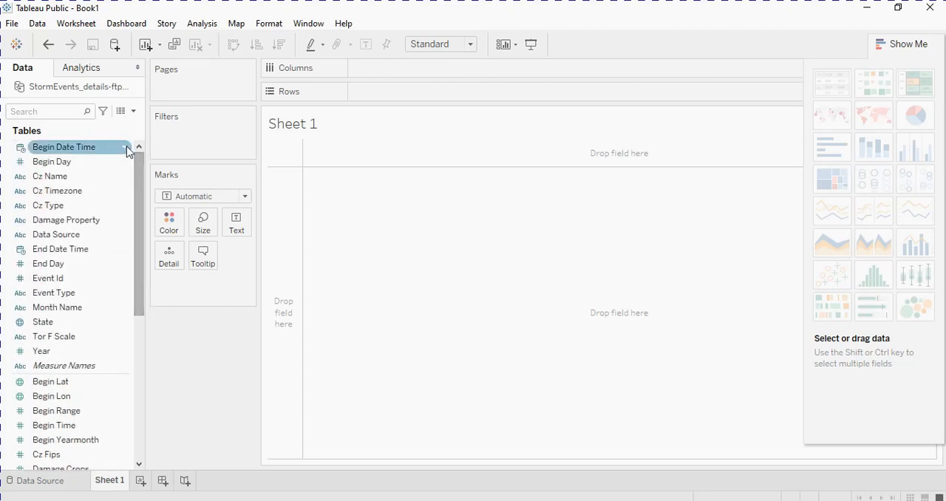
# - Chart storm events by state with State in the columns and Event Type in the rows aggregated as a Count measure
pyautogui.moveTo(63, 322); pyautogui.dragTo(397, 66)
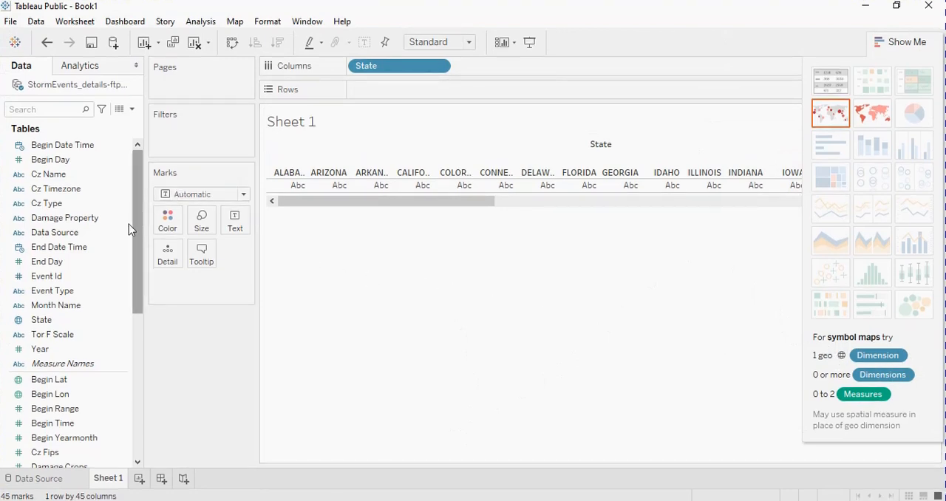
pyautogui.click(78, 293)
pyautogui.moveTo(78, 296); pyautogui.dragTo(397, 92)
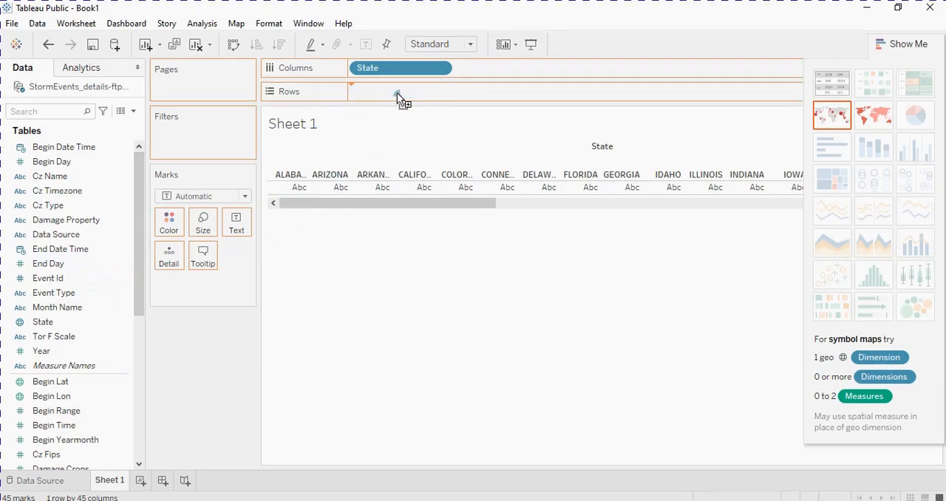
pyautogui.click(440, 92)
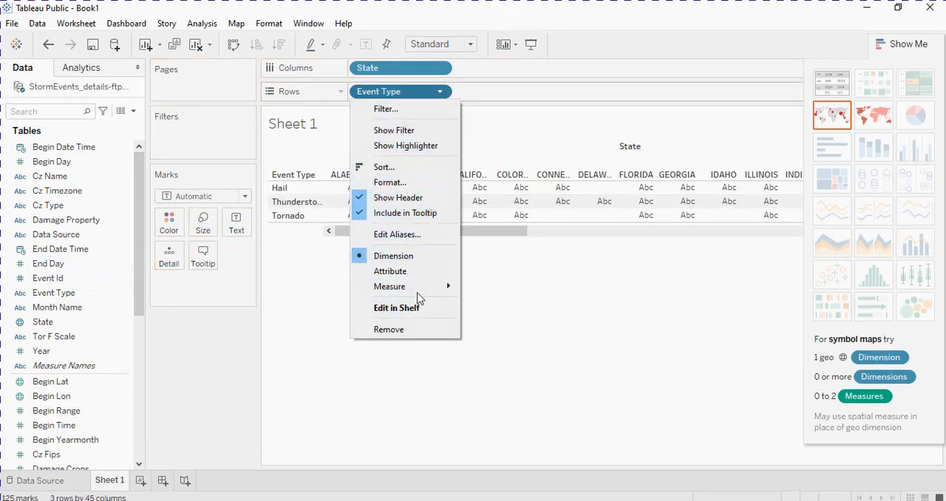
pyautogui.moveTo(417, 288)
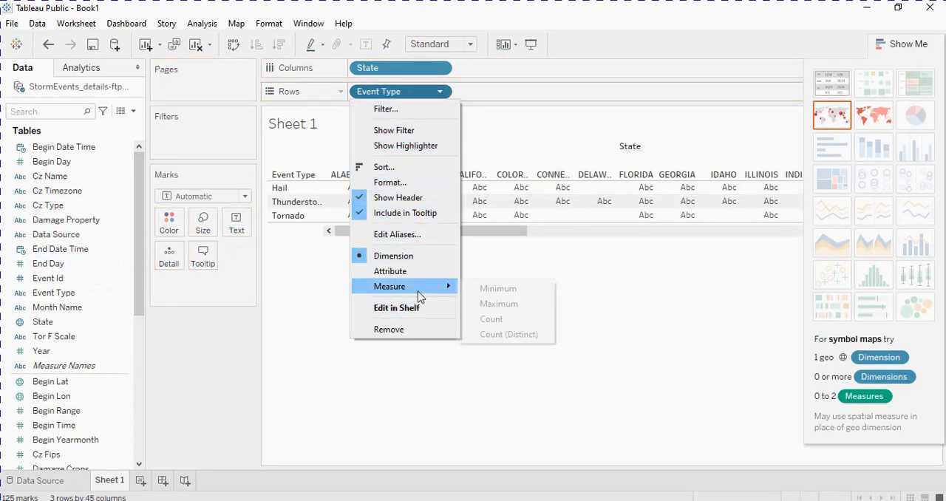
pyautogui.click(484, 320)
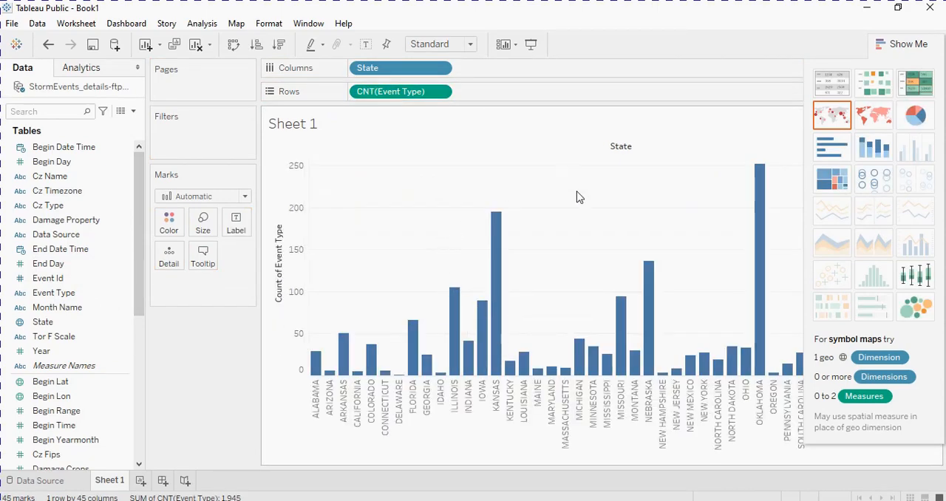
# - Convert the chart to a symbol map, try the Event Type count as Detail, and encode it as Color to shade the states
pyautogui.click(832, 116)
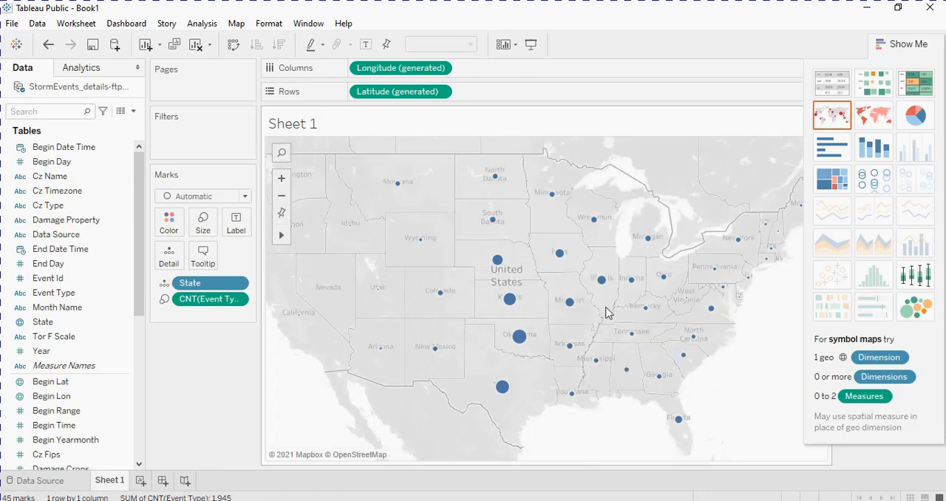
pyautogui.moveTo(499, 261)
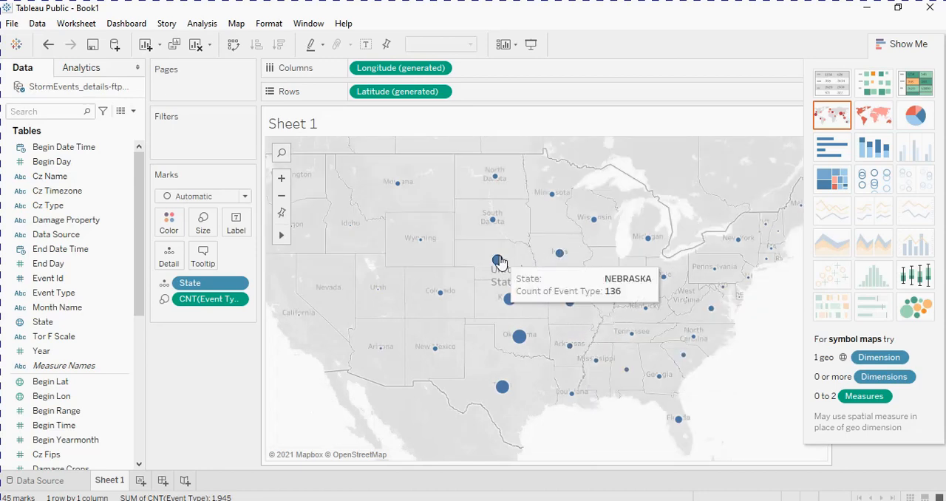
pyautogui.click(164, 300)
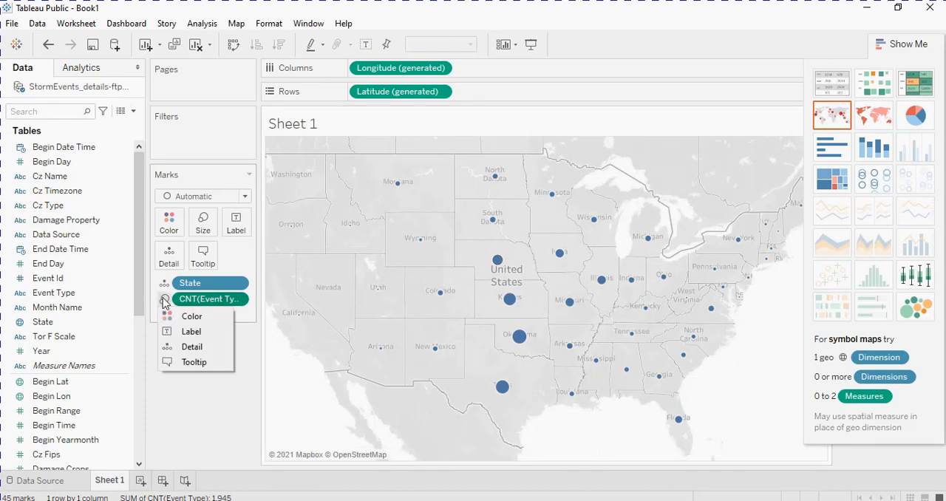
pyautogui.click(174, 346)
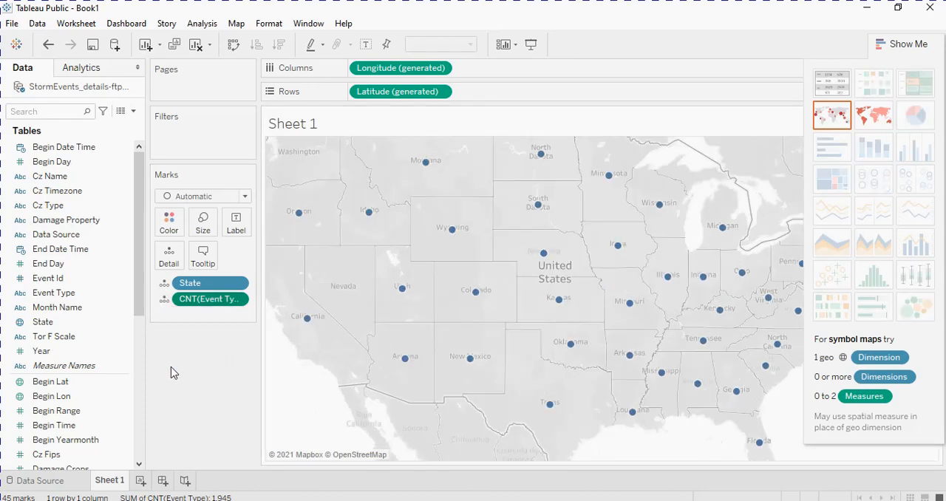
pyautogui.click(164, 300)
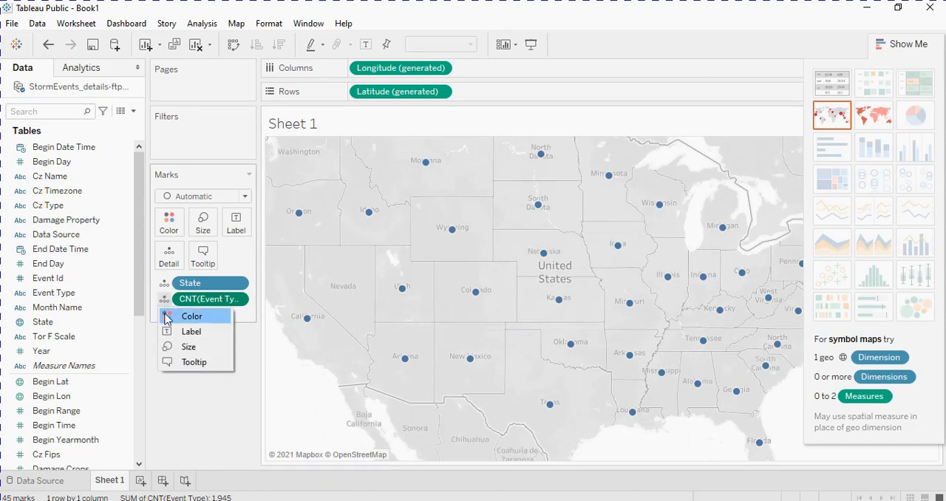
pyautogui.click(171, 316)
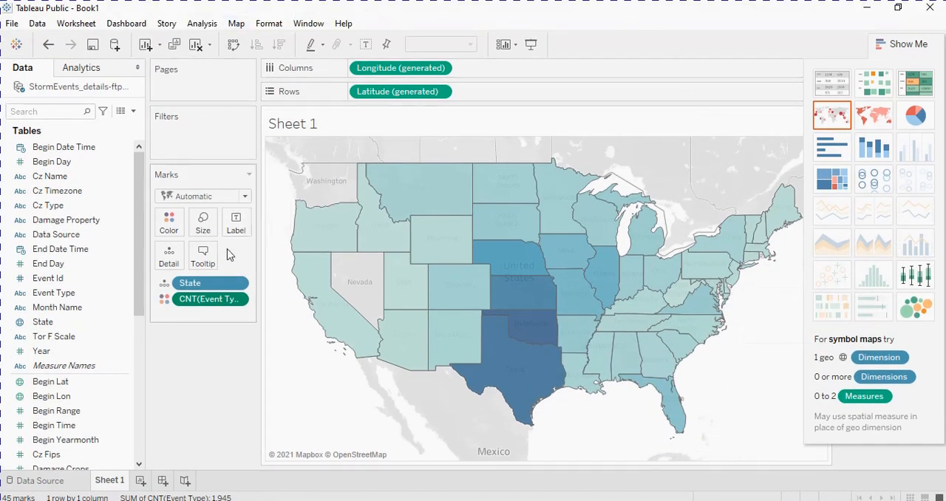
# - Remove the map's fields from the worksheet and place Begin Day in the columns
pyautogui.moveTo(219, 282); pyautogui.dragTo(96, 258)
pyautogui.moveTo(210, 288); pyautogui.dragTo(83, 258)
pyautogui.moveTo(384, 100); pyautogui.dragTo(57, 185)
pyautogui.moveTo(399, 68)
pyautogui.mouseDown()
pyautogui.moveTo(99, 175)
pyautogui.moveTo(198, 161)
pyautogui.moveTo(407, 89)
pyautogui.moveTo(417, 71)
pyautogui.mouseUp()
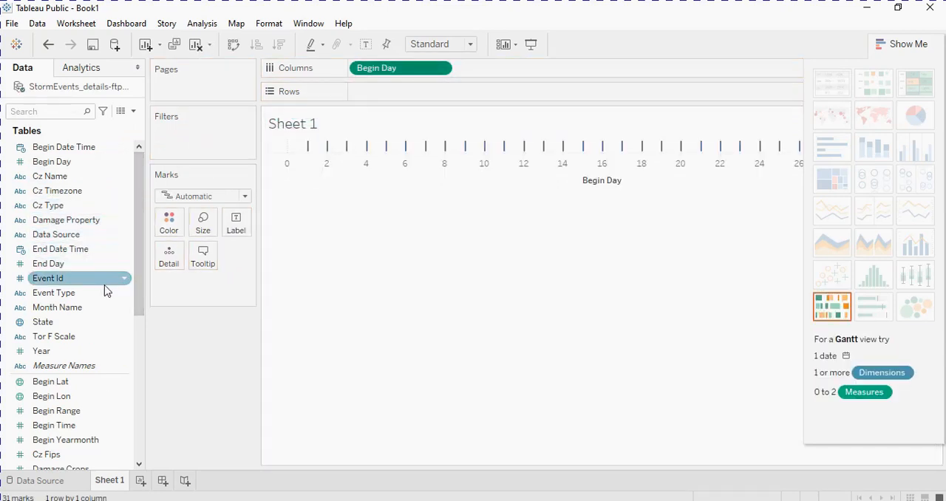
# - Add Event Type to the rows and aggregate it as a Count measure to chart storm events by Begin Day
pyautogui.moveTo(103, 292); pyautogui.dragTo(433, 91)
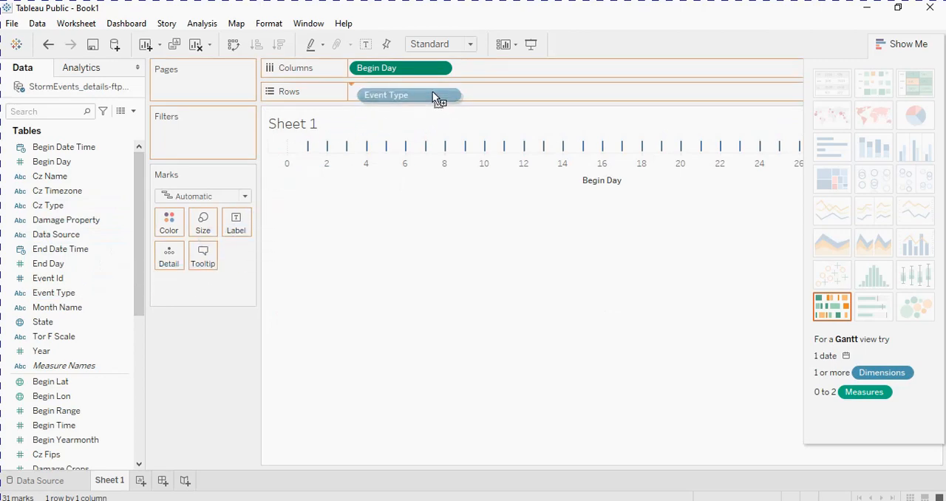
pyautogui.click(444, 92)
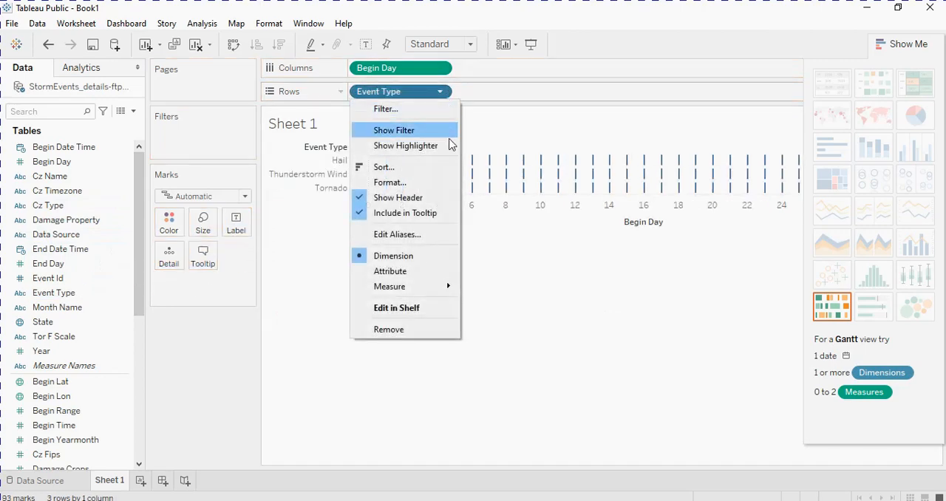
pyautogui.moveTo(458, 291)
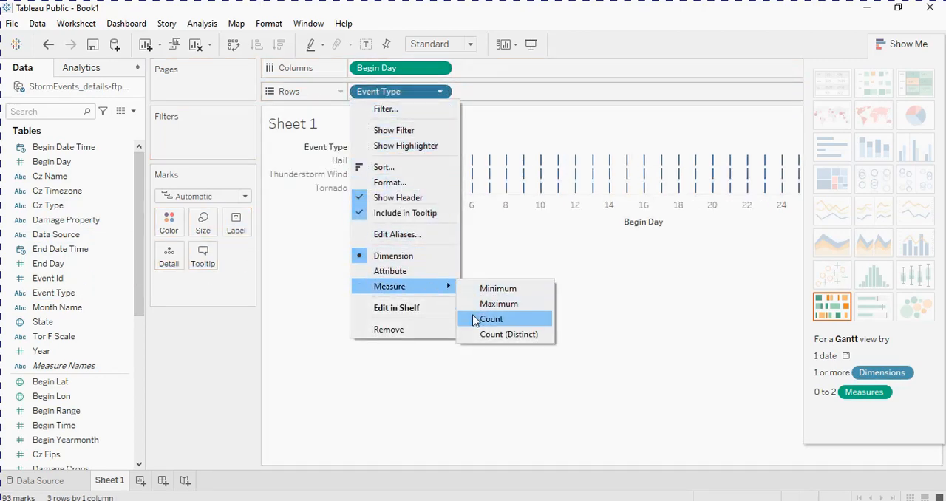
pyautogui.click(473, 318)
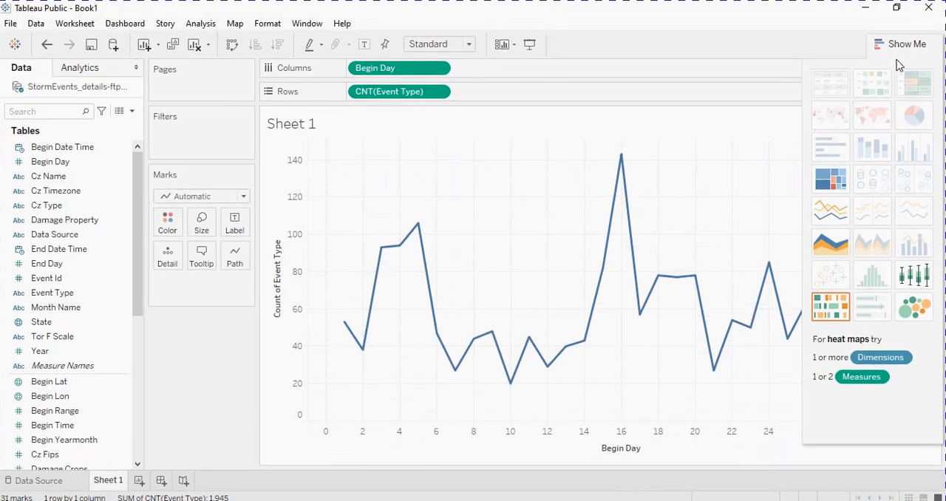
# - Hide the chart type suggestions and examine the event counts at several days along the line
pyautogui.click(903, 46)
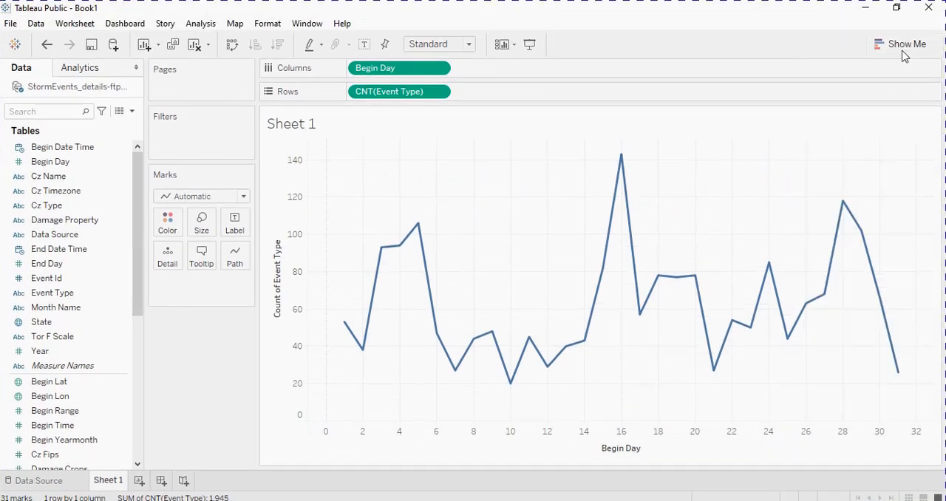
pyautogui.moveTo(900, 380)
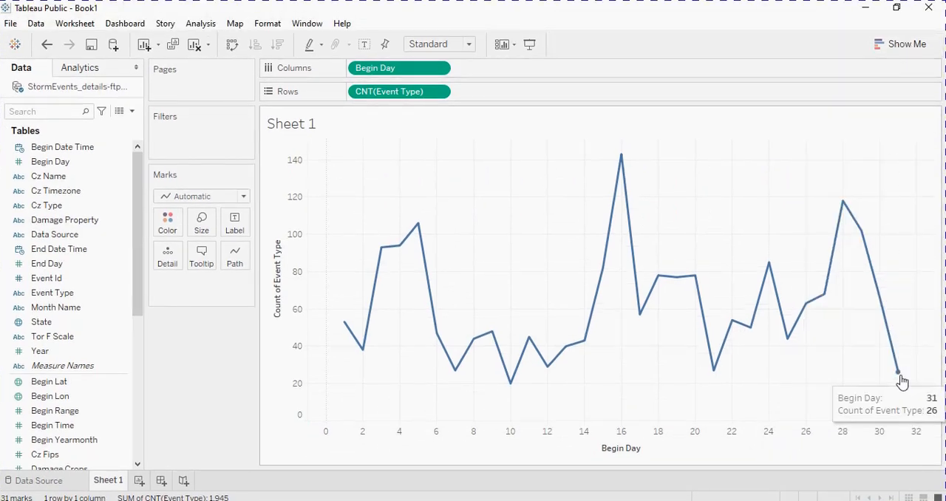
pyautogui.moveTo(845, 212)
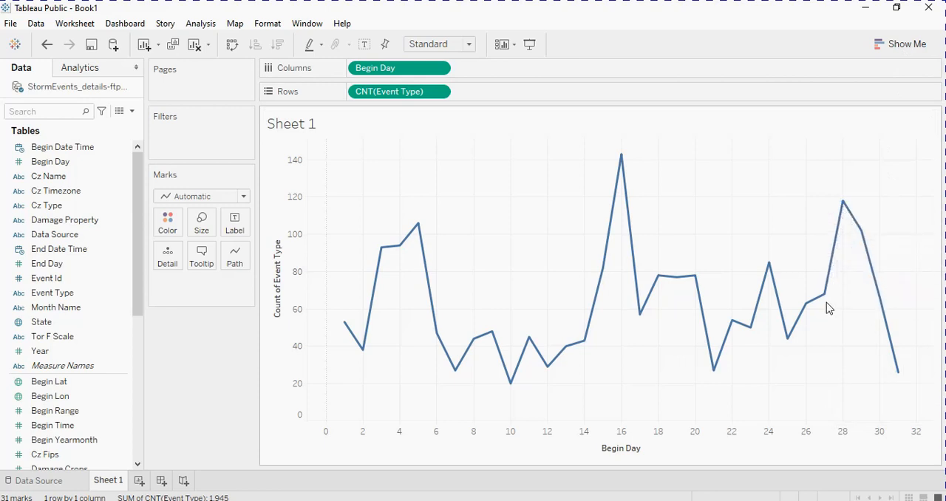
pyautogui.moveTo(826, 306)
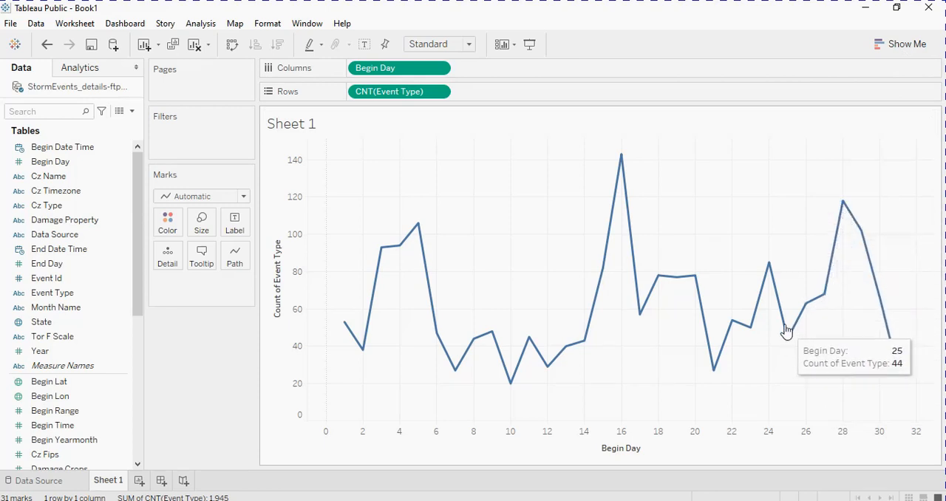
pyautogui.moveTo(765, 269)
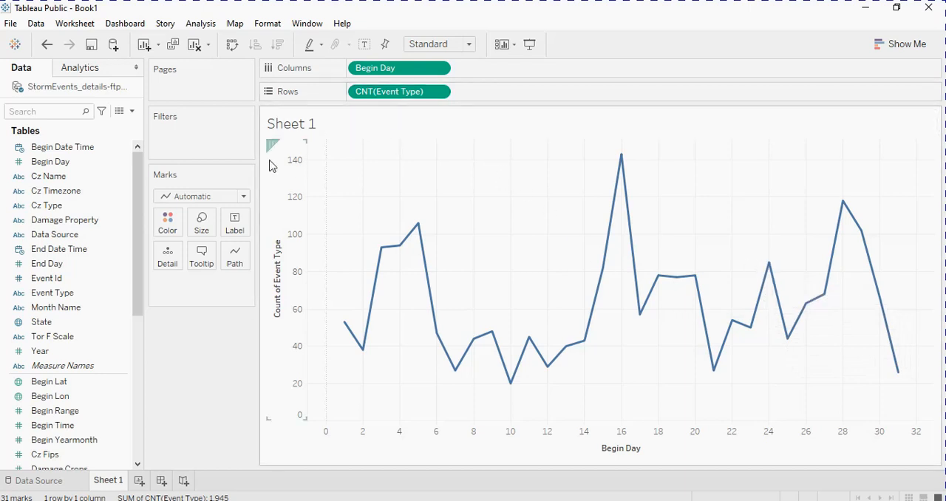
# - Filter the daily line chart by Event Type to include only Hail
pyautogui.moveTo(127, 272); pyautogui.dragTo(215, 132)
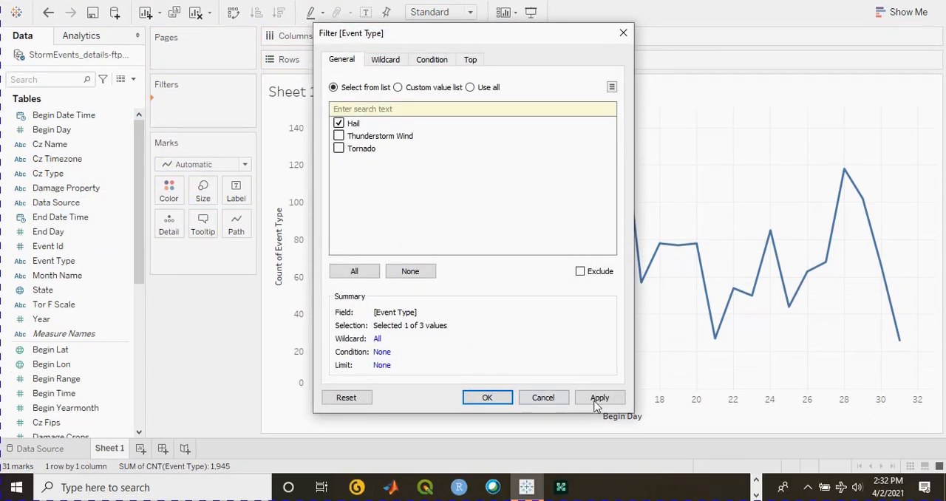
pyautogui.click(599, 430)
pyautogui.click(488, 398)
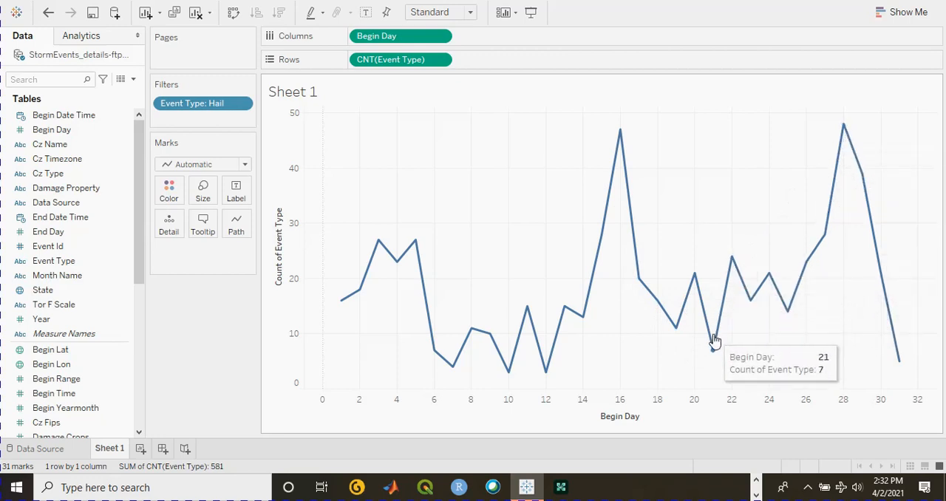
# - Edit the Event Type filter to include Tornado along with Hail
pyautogui.click(243, 105)
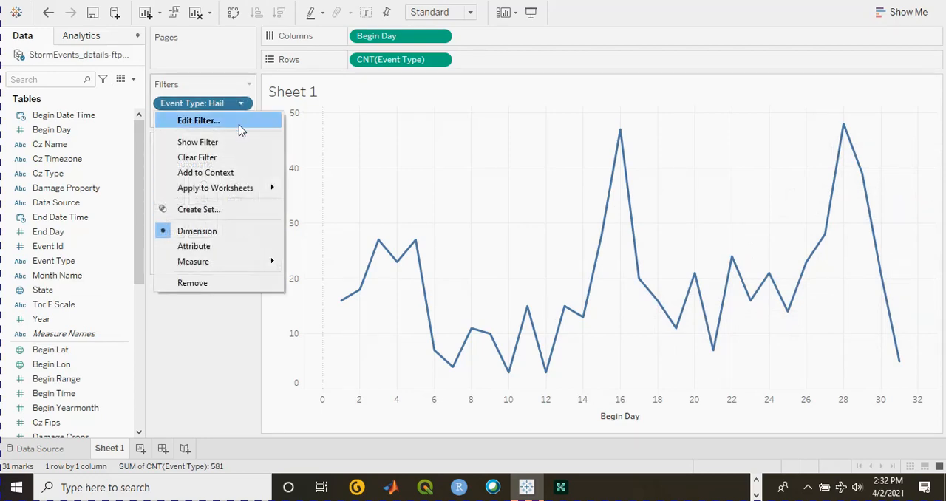
pyautogui.click(239, 122)
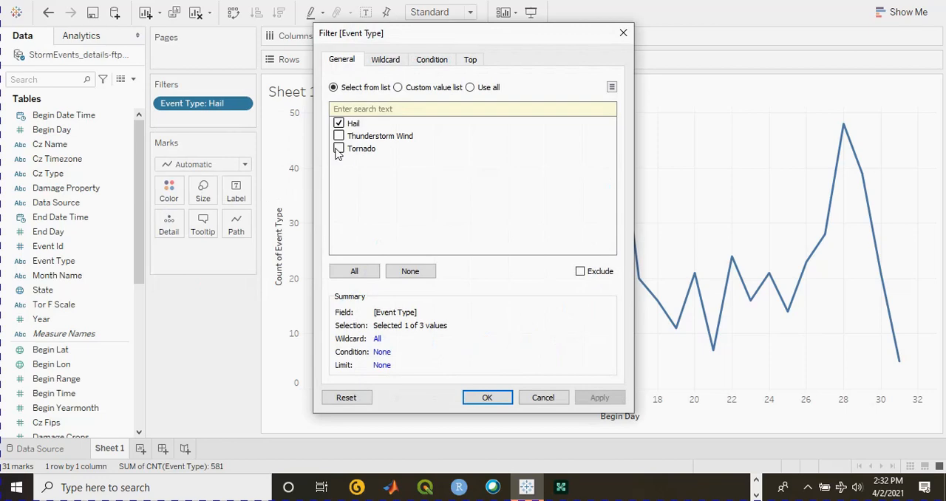
pyautogui.click(338, 150)
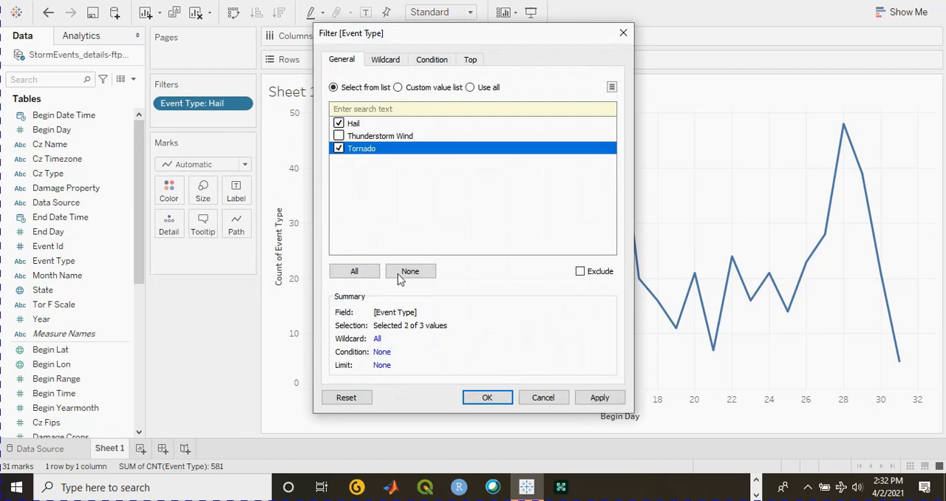
pyautogui.click(595, 397)
pyautogui.click(488, 398)
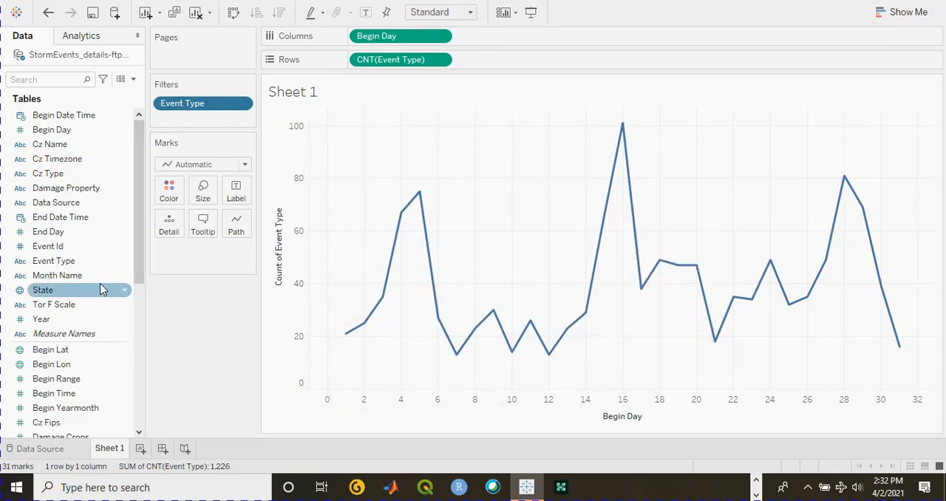
# - Add a State filter to the daily line chart that includes only Pennsylvania
pyautogui.moveTo(85, 295)
pyautogui.mouseDown()
pyautogui.moveTo(206, 120)
pyautogui.moveTo(208, 133)
pyautogui.mouseUp()
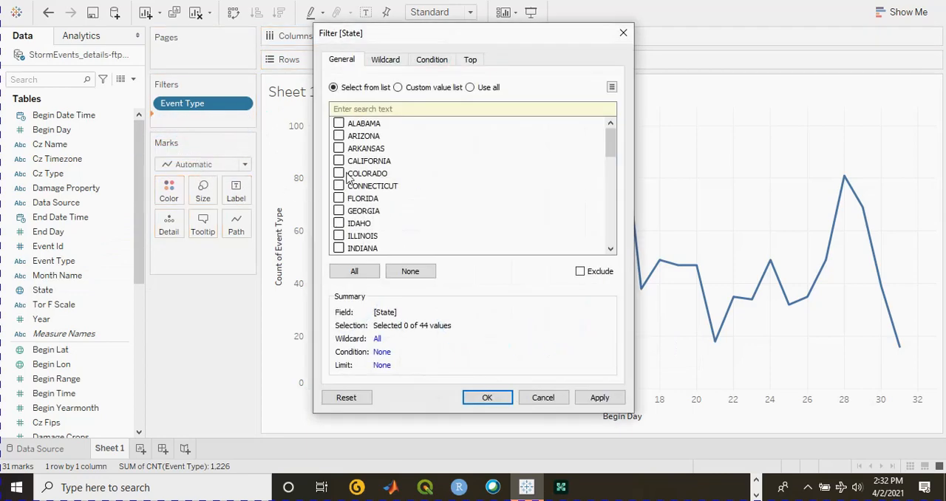
pyautogui.scroll(-7, 396, 169)
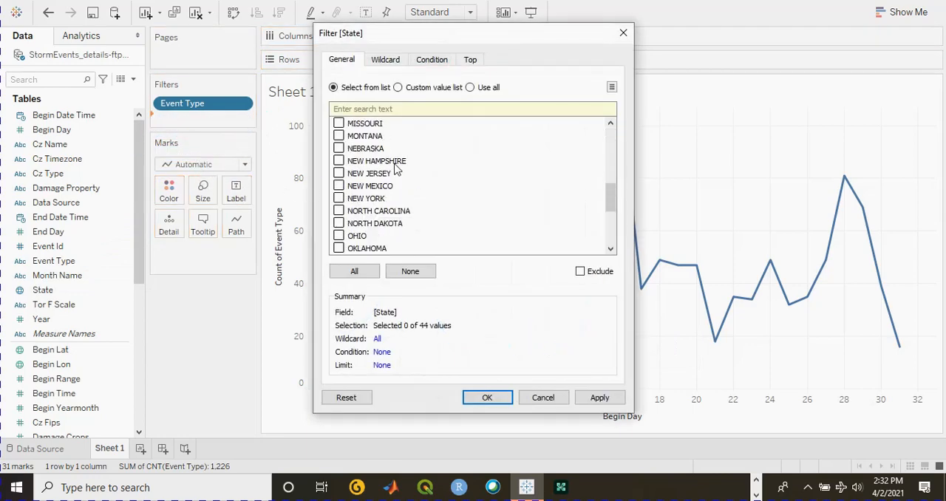
pyautogui.scroll(-2, 395, 169)
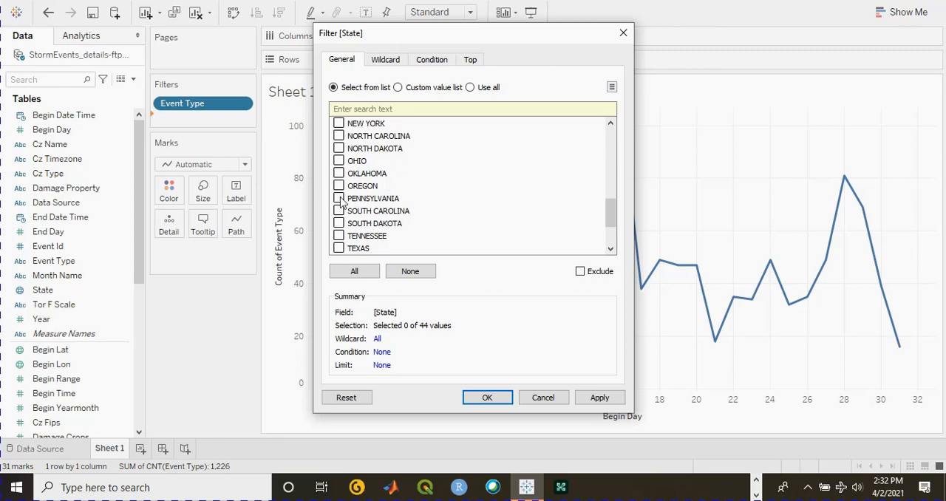
pyautogui.click(596, 401)
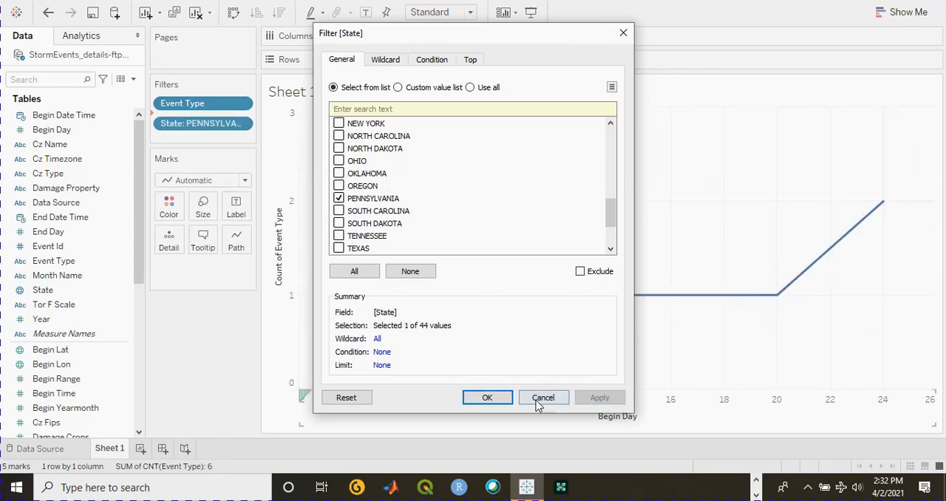
pyautogui.click(487, 397)
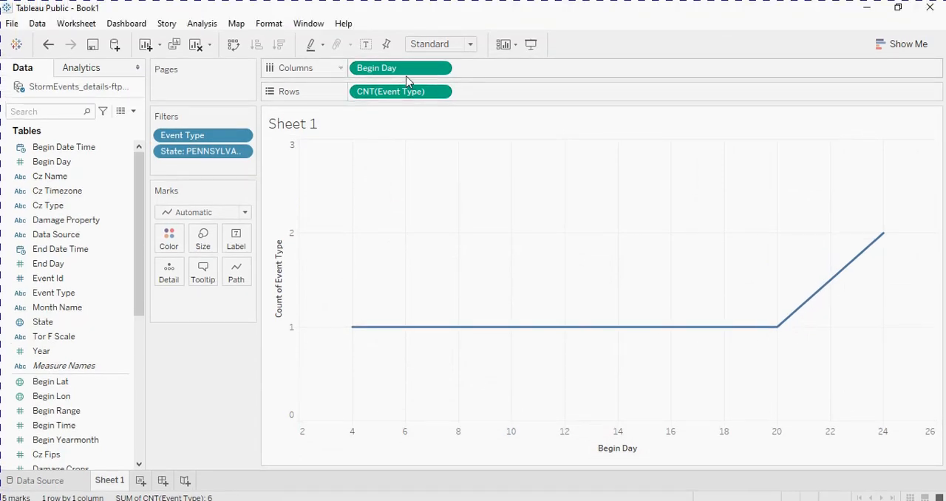
# - Change the State filter to a Count measure covering the range of values from 13 to 101
pyautogui.click(243, 151)
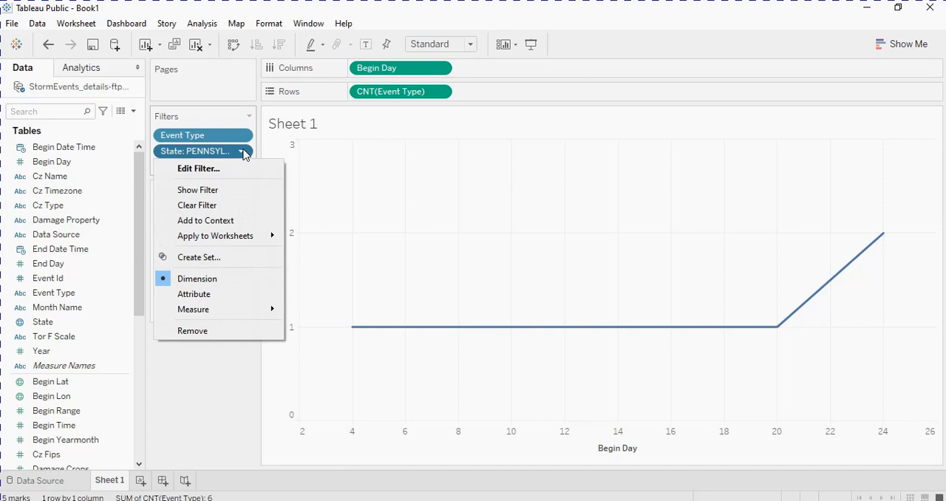
pyautogui.moveTo(219, 311)
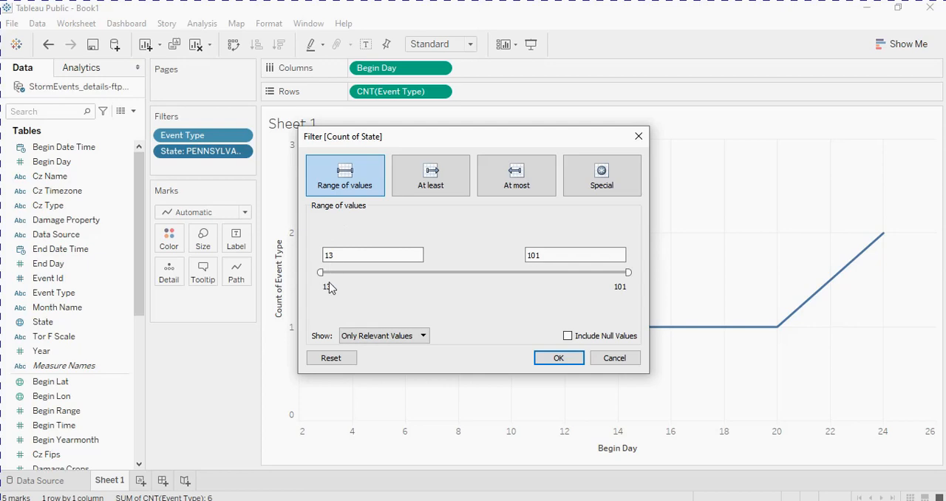
pyautogui.click(560, 360)
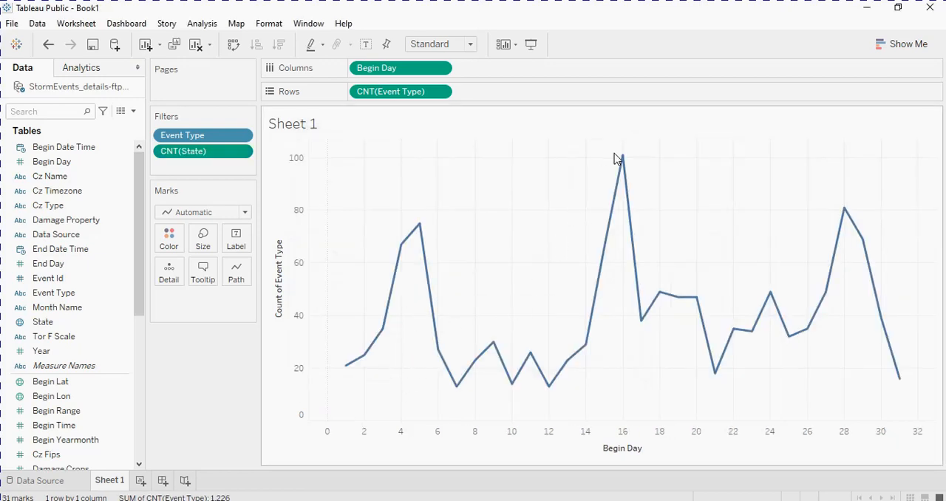
# - Review the Special, At most and At least options of the State count filter and its choices for which values to show
pyautogui.moveTo(623, 164)
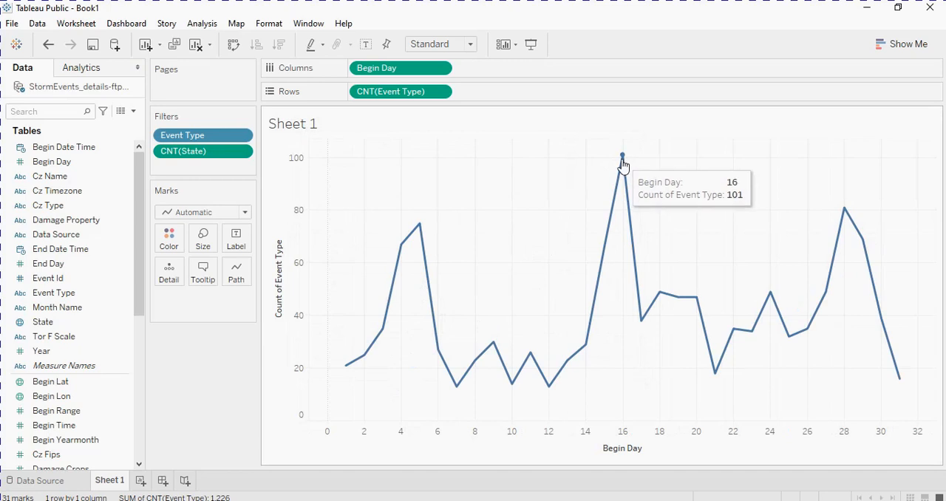
pyautogui.moveTo(585, 338)
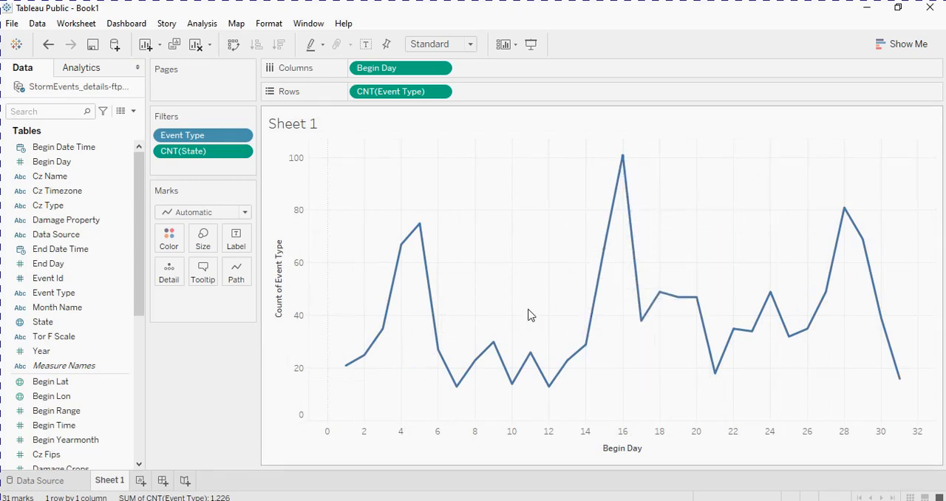
pyautogui.click(241, 151)
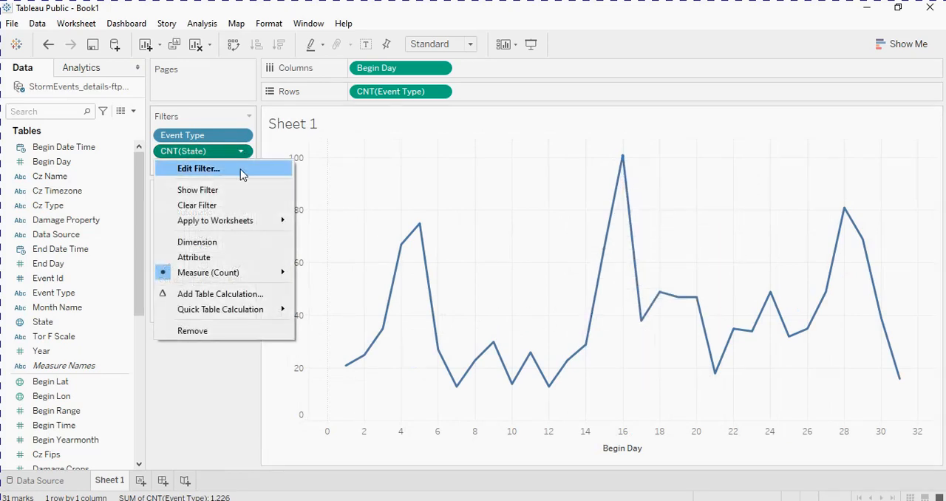
pyautogui.click(238, 170)
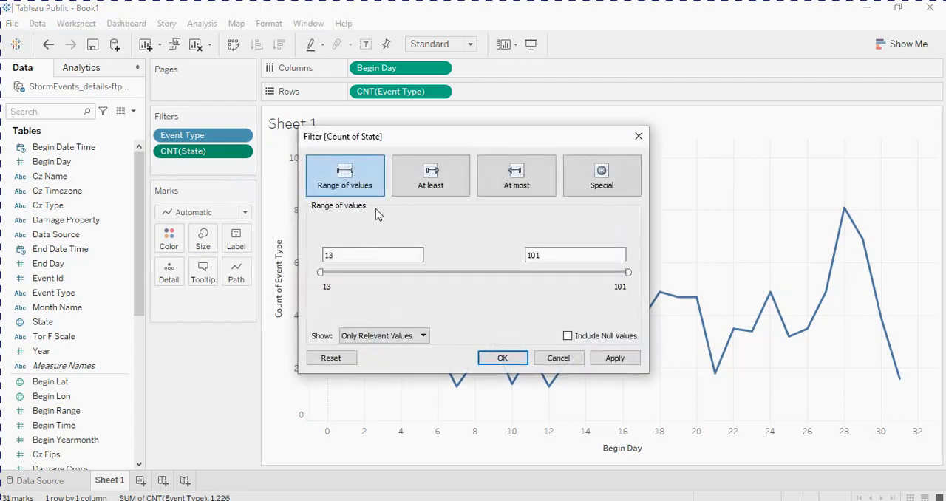
pyautogui.click(424, 336)
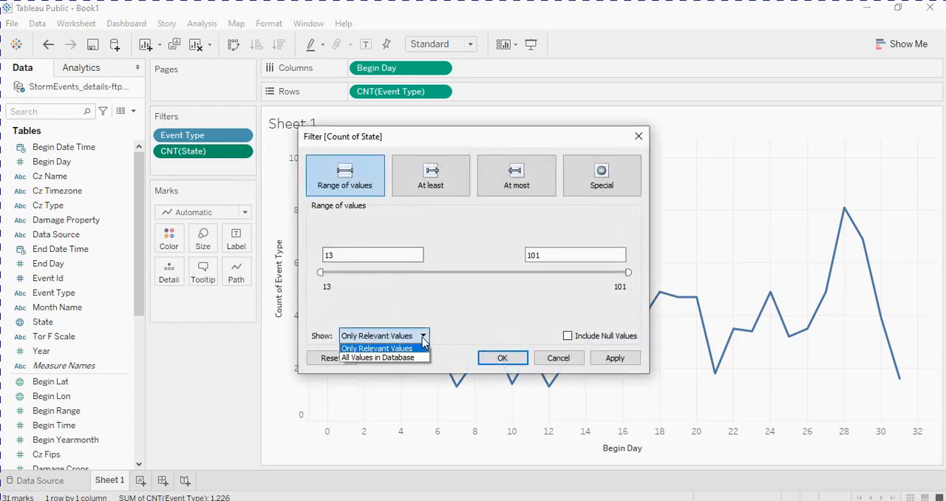
pyautogui.click(425, 337)
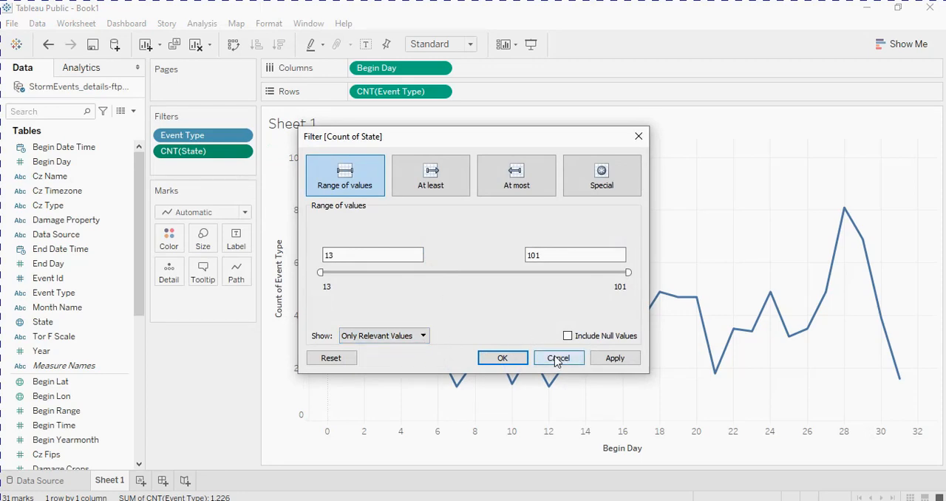
pyautogui.click(597, 179)
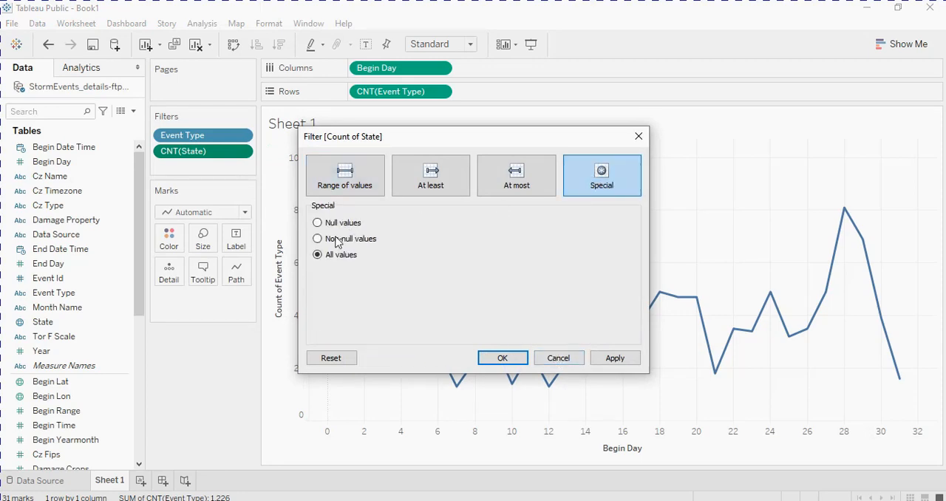
pyautogui.click(497, 172)
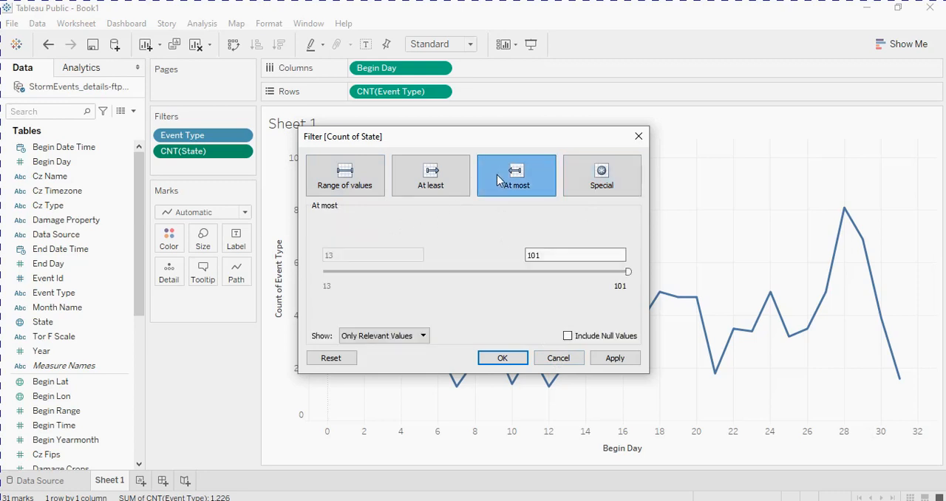
pyautogui.click(441, 180)
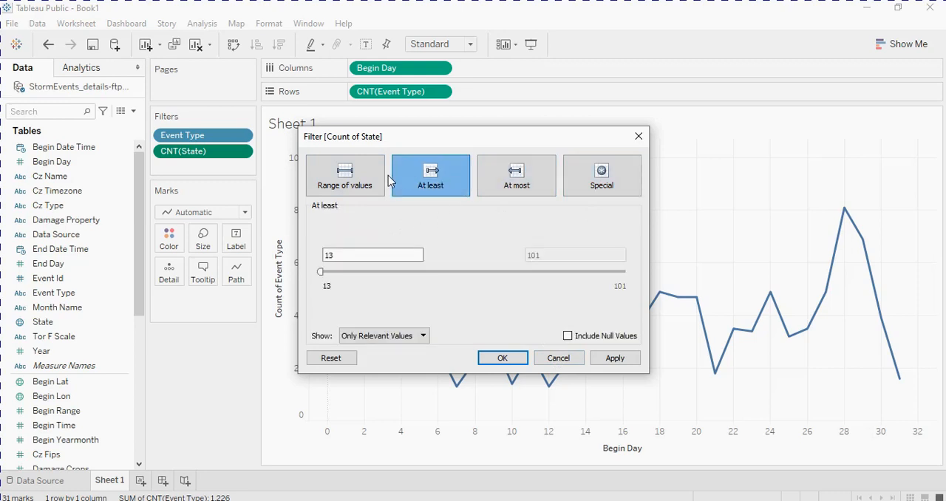
# - Limit the State count filter to a range of values from 38 to 69
pyautogui.click(346, 179)
pyautogui.moveTo(319, 271); pyautogui.dragTo(338, 271)
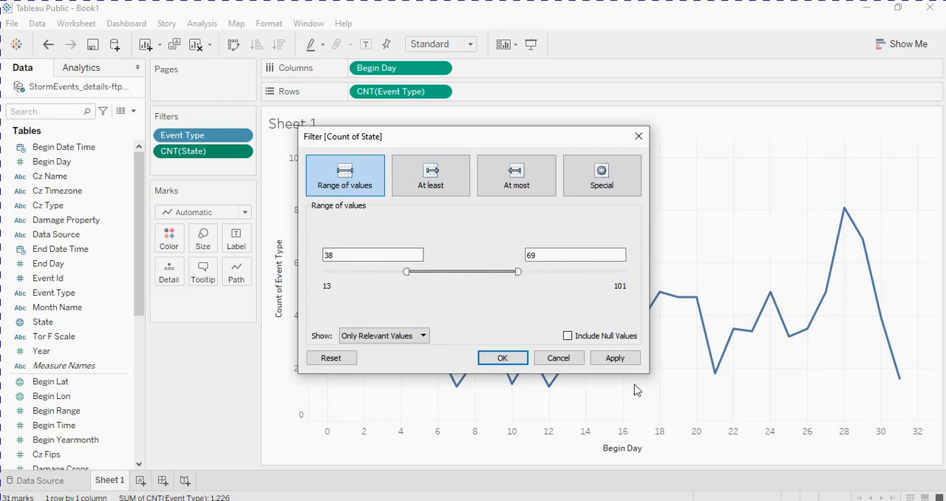
pyautogui.click(618, 359)
pyautogui.click(503, 357)
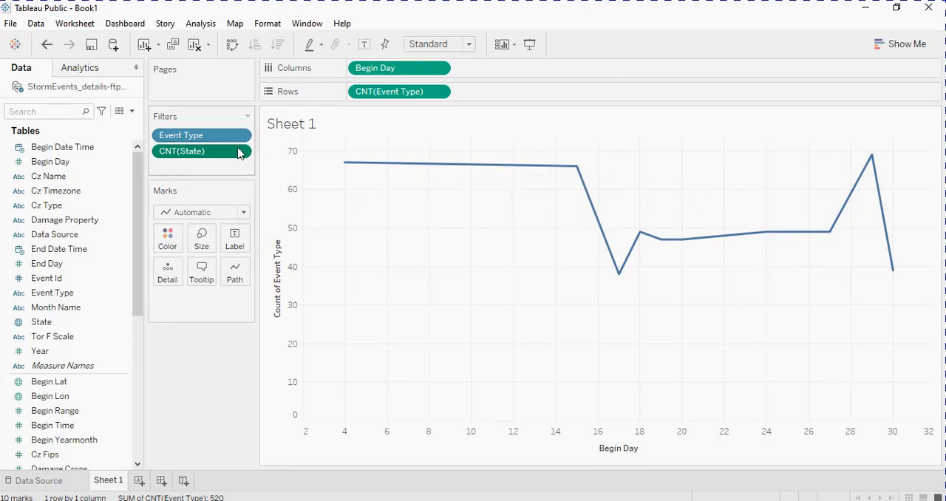
# - Remove the State count filter and split the daily line chart into one row per State
pyautogui.moveTo(223, 153); pyautogui.dragTo(125, 134)
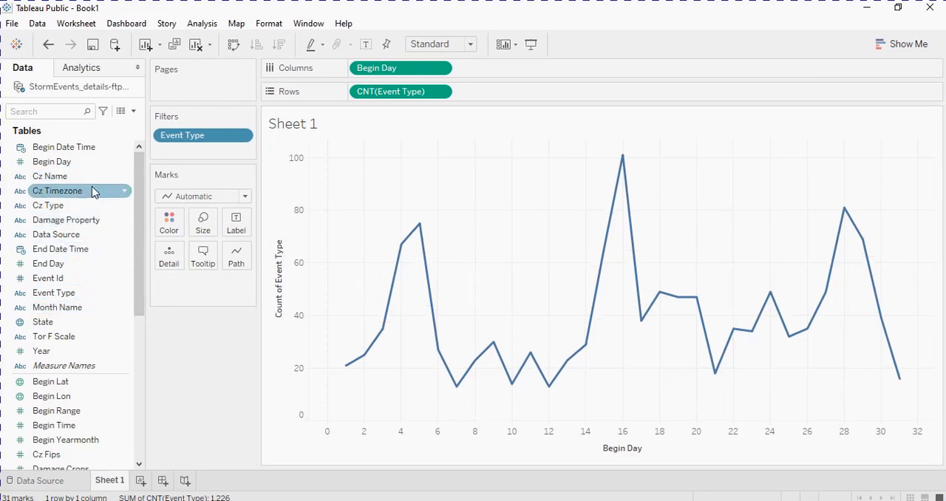
pyautogui.scroll(-3, 135, 248)
pyautogui.moveTo(67, 284); pyautogui.dragTo(504, 97)
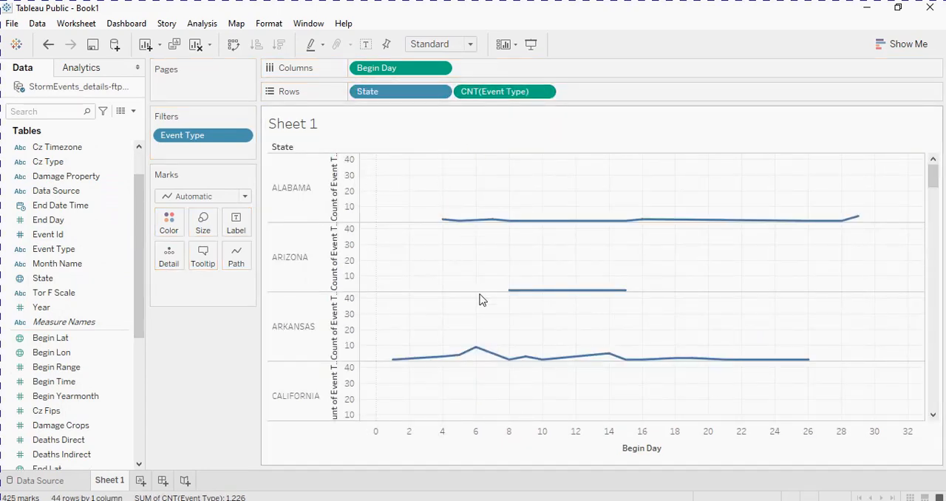
# - Examine the daily Hail and Tornado event lines for each state, from Alabama through Wyoming
pyautogui.scroll(-10, 480, 314)
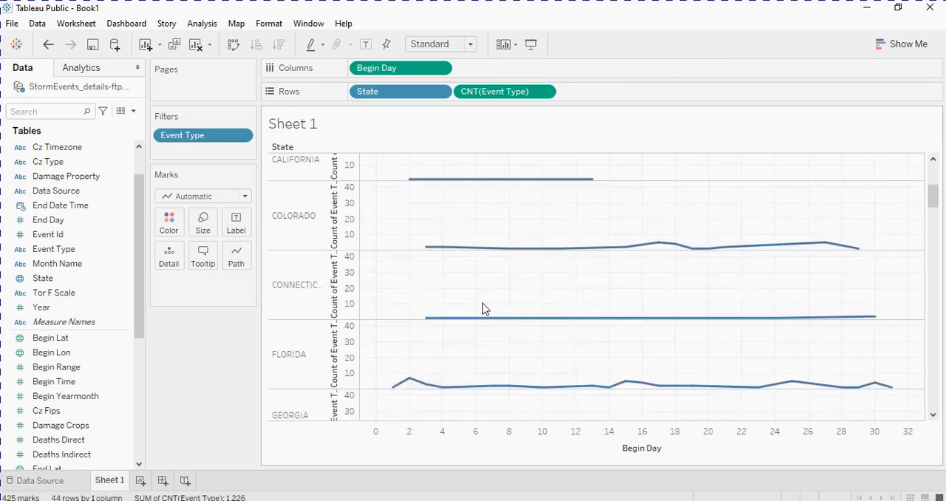
pyautogui.scroll(-4, 482, 309)
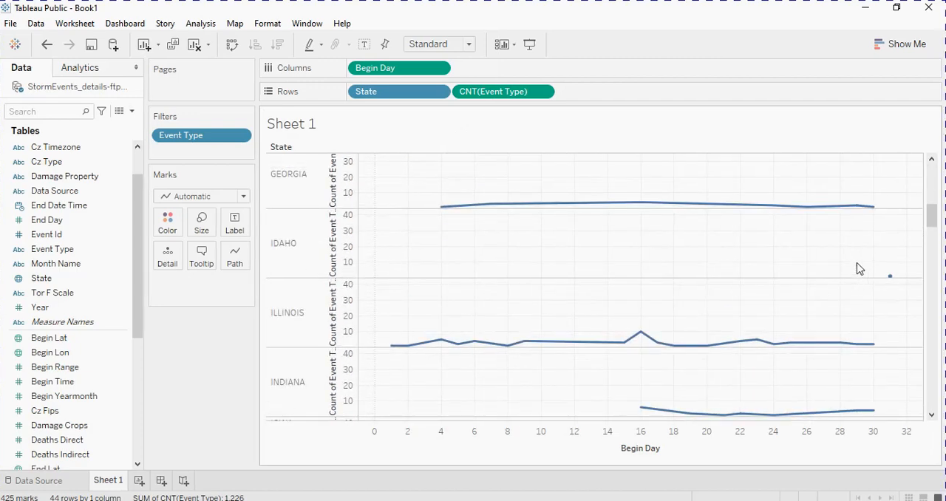
pyautogui.scroll(-5, 556, 285)
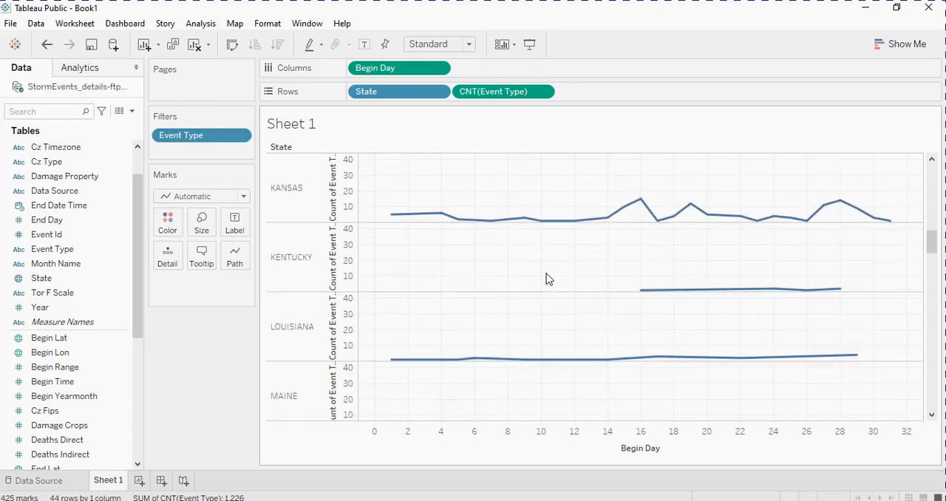
pyautogui.scroll(-6, 500, 271)
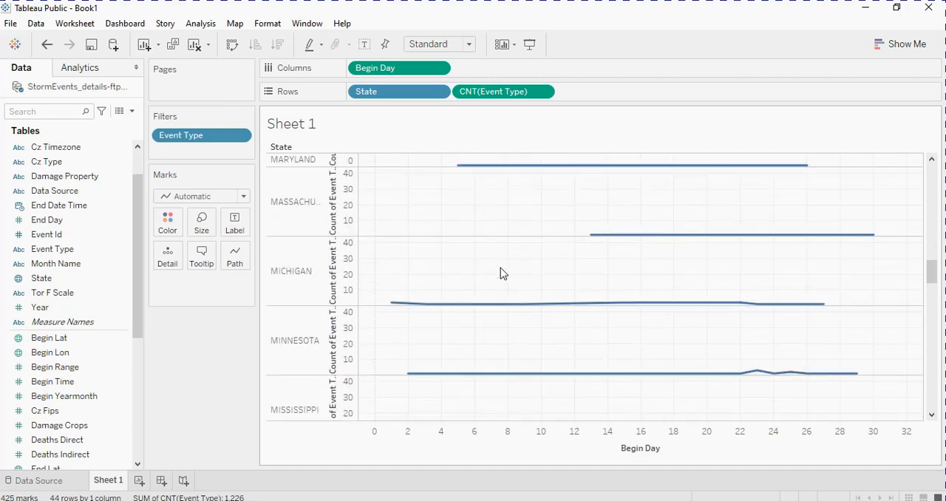
pyautogui.scroll(-1, 500, 272)
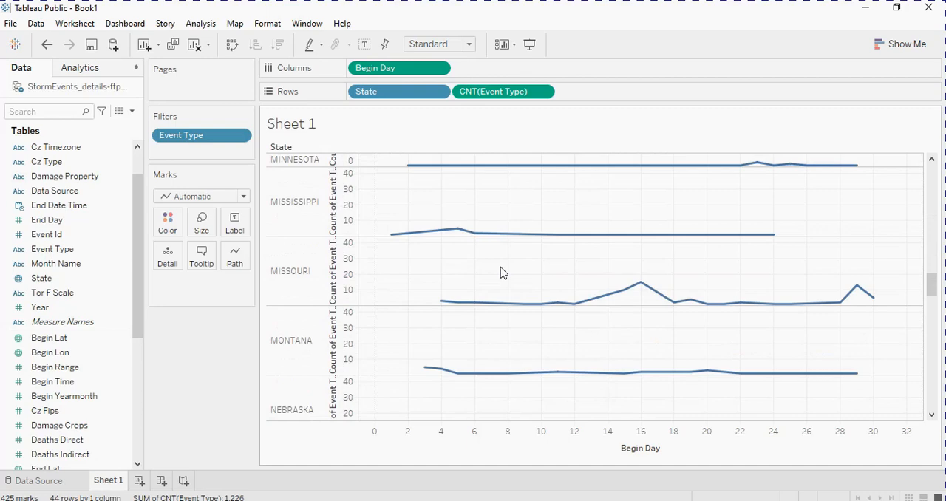
pyautogui.scroll(-8, 501, 272)
pyautogui.scroll(-3, 502, 272)
pyautogui.moveTo(454, 290)
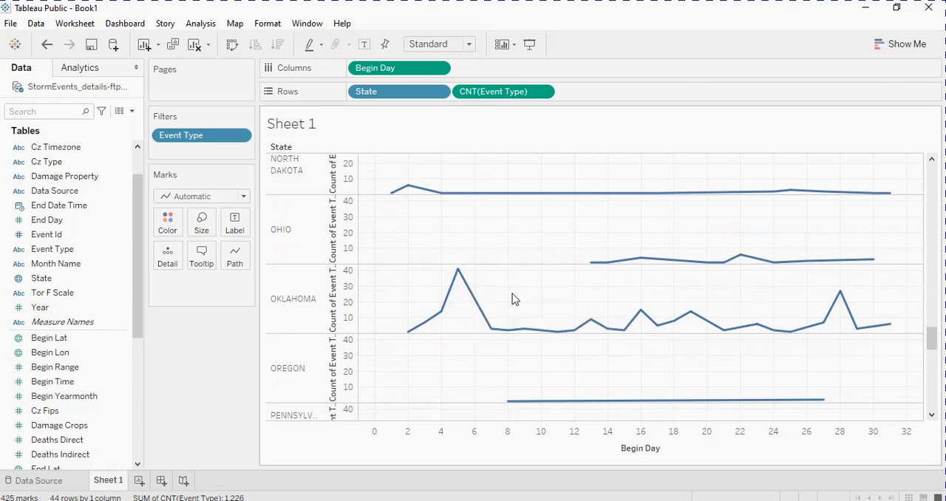
pyautogui.scroll(-4, 512, 296)
pyautogui.scroll(-2, 515, 299)
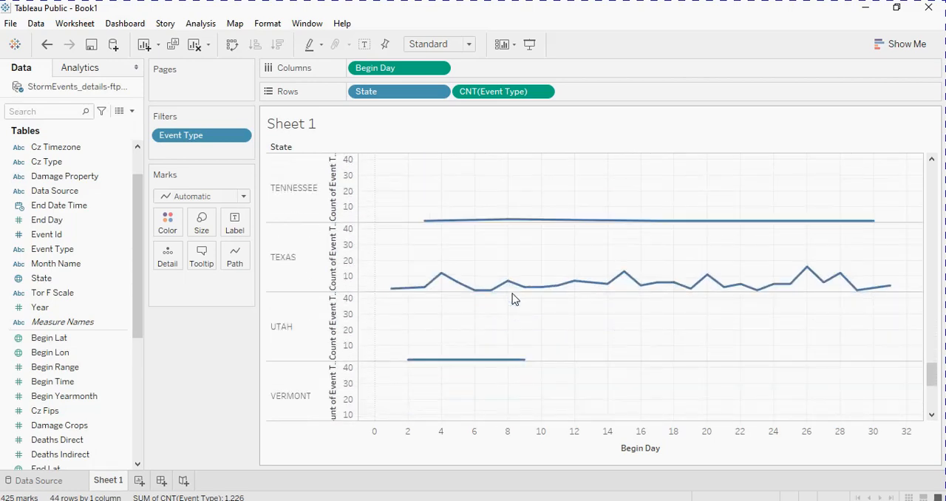
pyautogui.scroll(-4, 474, 299)
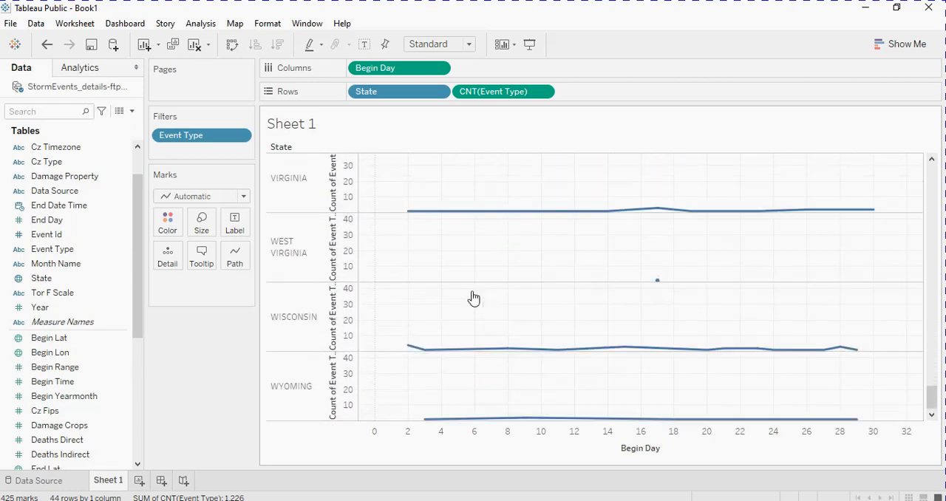
pyautogui.scroll(10, 474, 296)
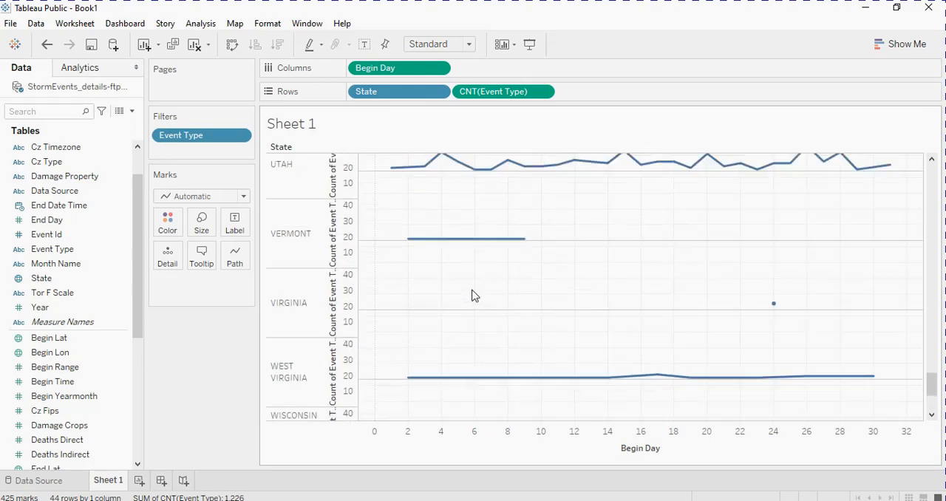
pyautogui.scroll(5, 472, 296)
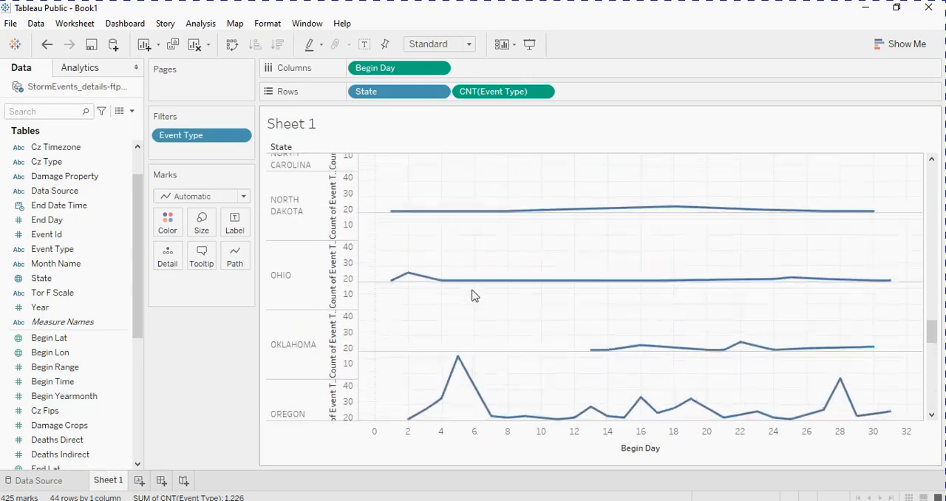
# - Edit the Event Type filter to also include Thunderstorm Wind, and review the state lines back up to Alabama
pyautogui.click(241, 136)
pyautogui.click(235, 152)
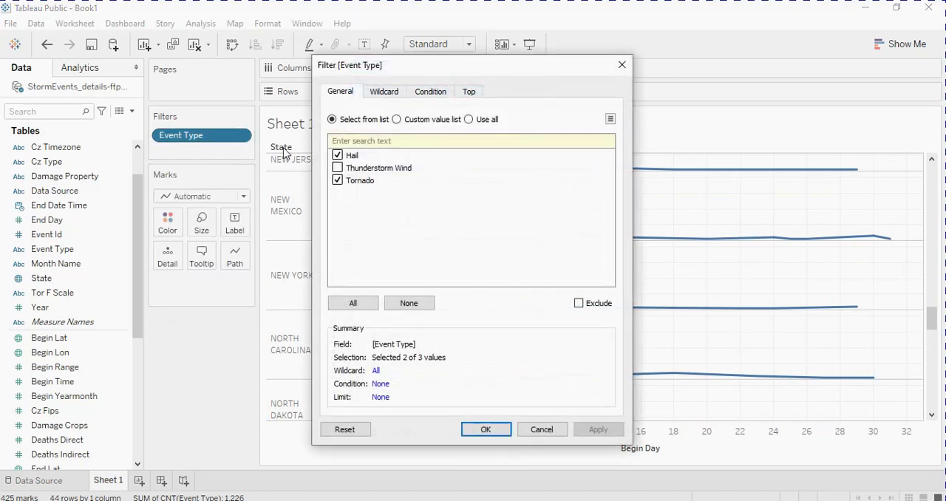
pyautogui.click(337, 167)
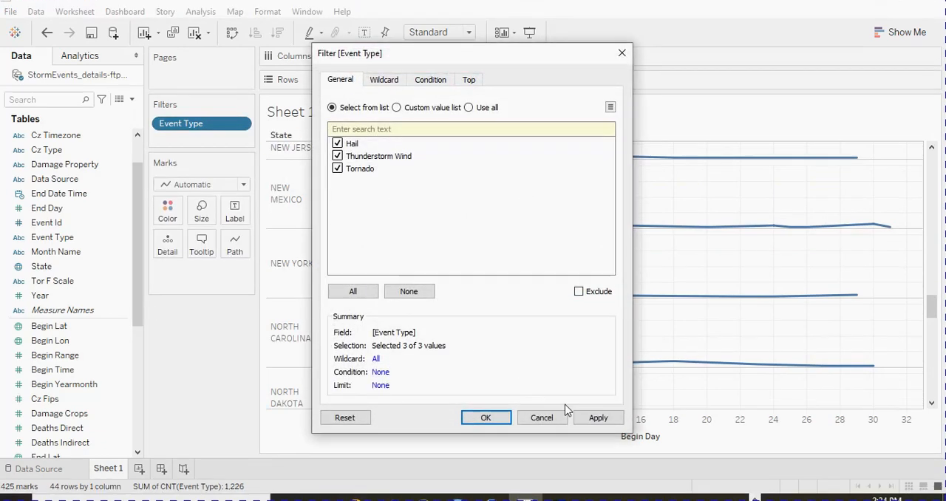
pyautogui.click(597, 429)
pyautogui.click(488, 408)
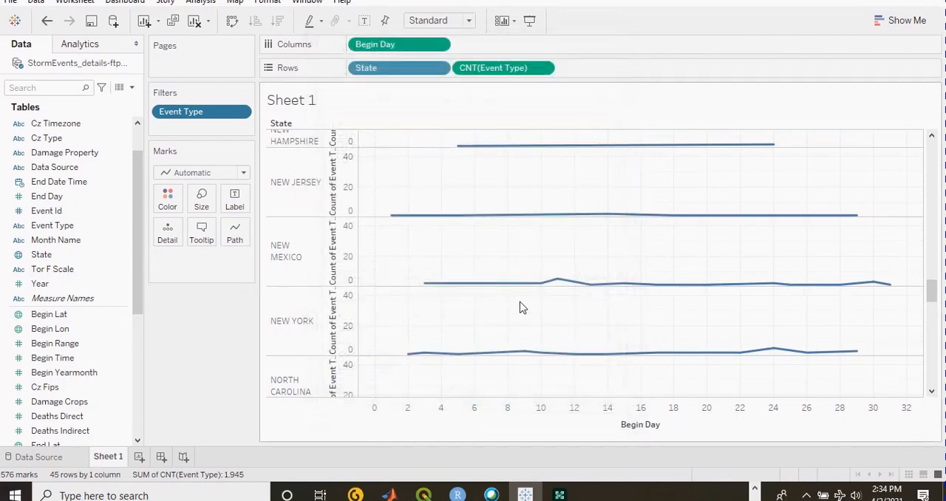
pyautogui.scroll(3, 521, 292)
pyautogui.scroll(6, 521, 292)
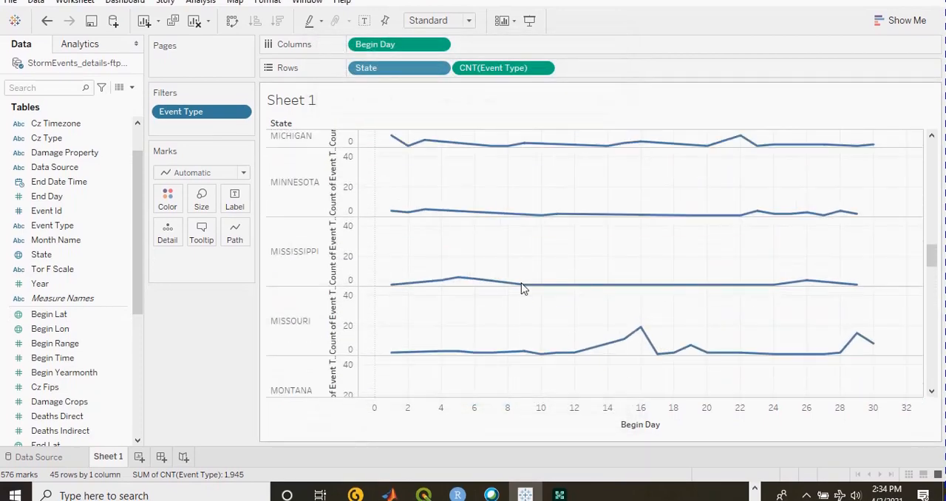
pyautogui.scroll(6, 521, 286)
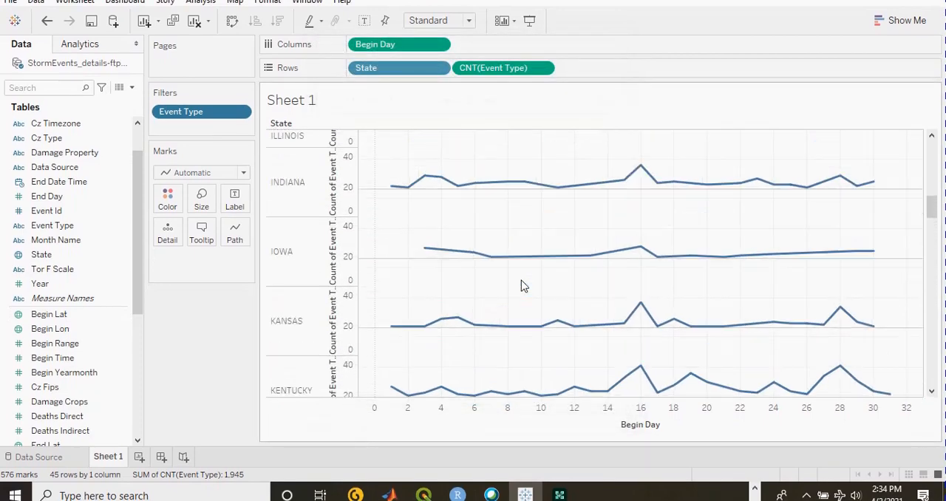
pyautogui.scroll(6, 525, 281)
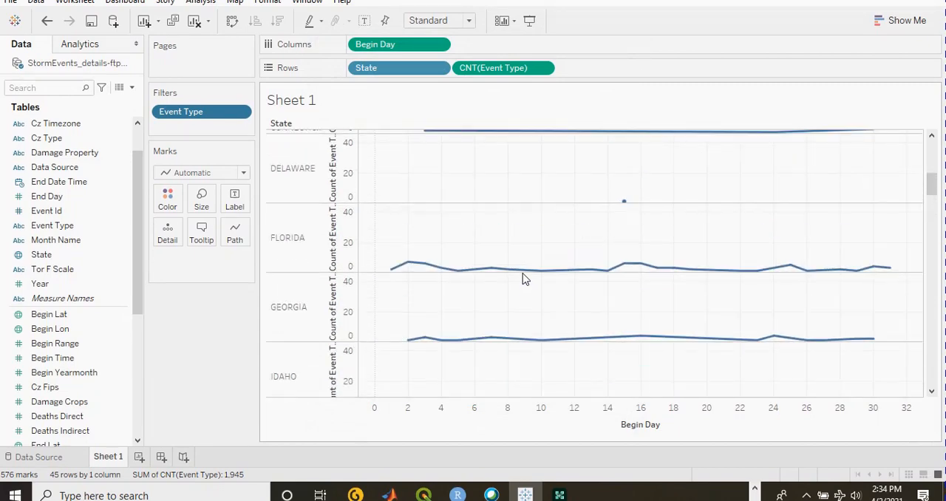
pyautogui.scroll(1, 525, 279)
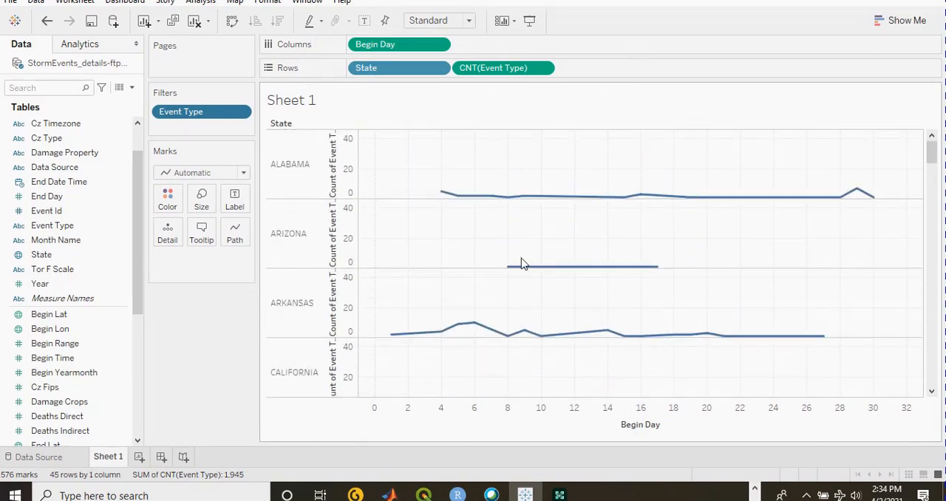
# - Show the suggested chart types, and rearrange the view with State on Columns and Begin Day on Rows beside the Event Type count
pyautogui.click(879, 20)
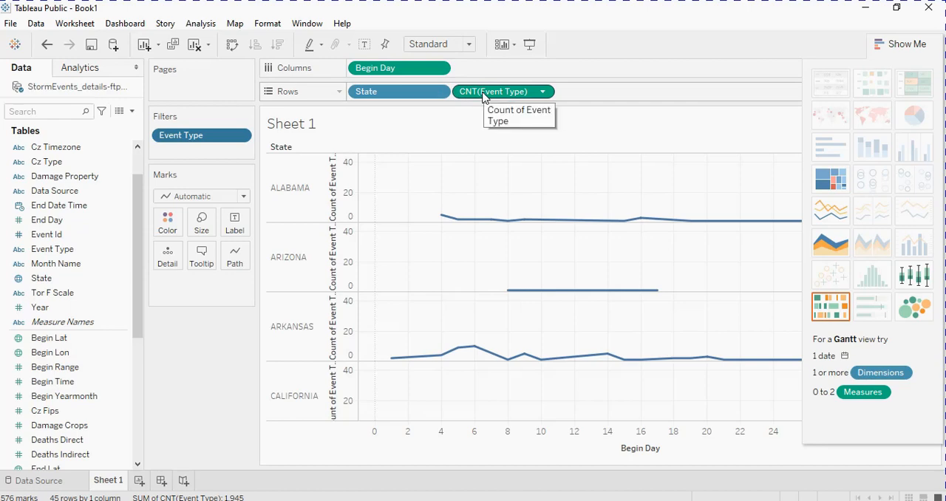
pyautogui.moveTo(423, 92); pyautogui.dragTo(366, 69)
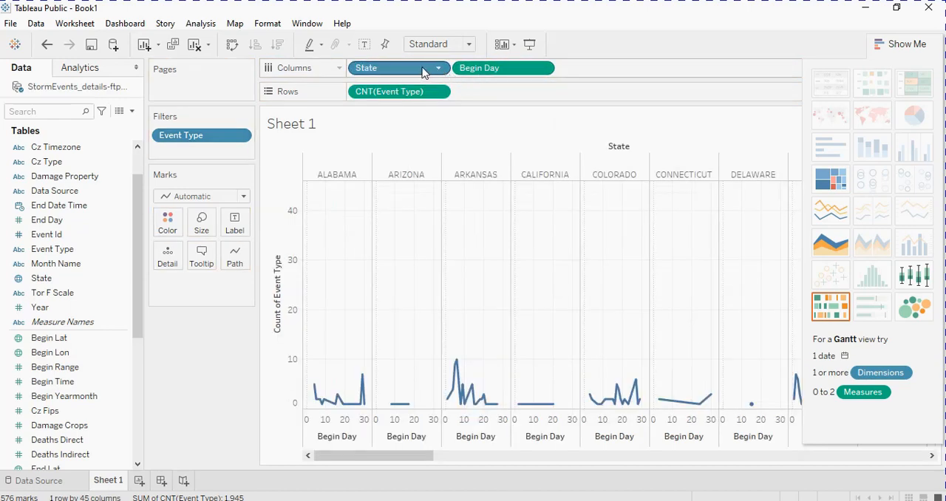
pyautogui.moveTo(501, 76); pyautogui.dragTo(503, 96)
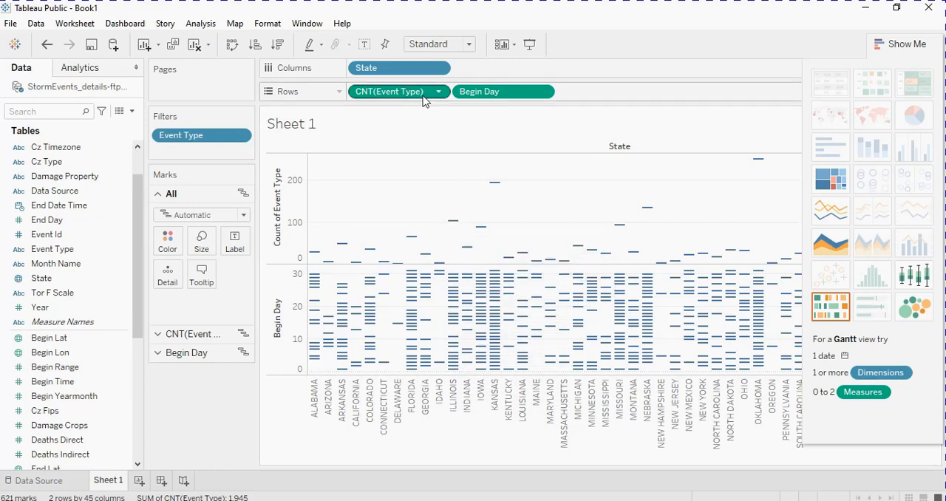
# - Remove the Event Type count and Begin Day from Rows, leaving only State in the view
pyautogui.moveTo(420, 94); pyautogui.dragTo(633, 46)
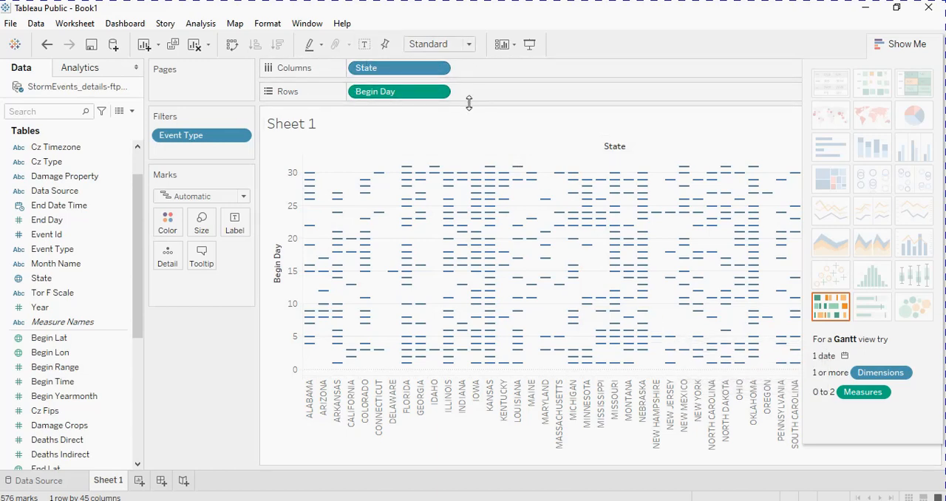
pyautogui.moveTo(419, 94); pyautogui.dragTo(577, 72)
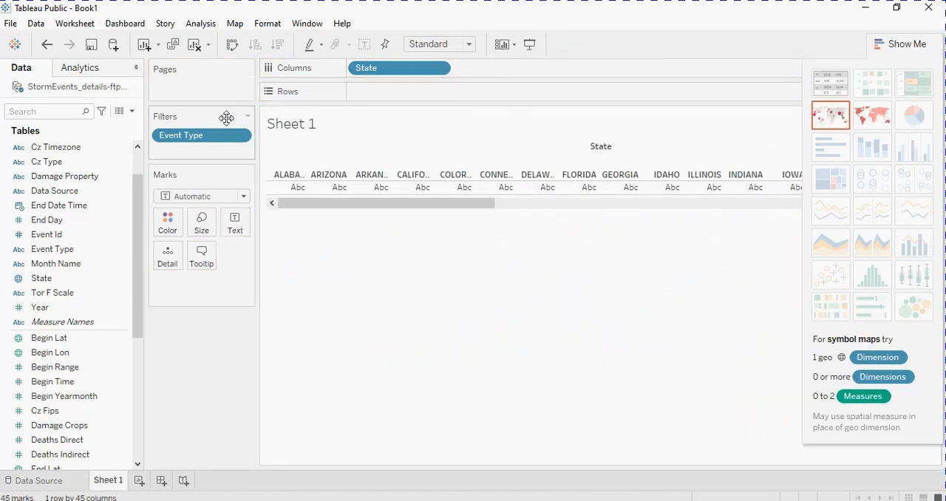
# - Move Event Type from Filters to Rows and compare the states on a separate filled map for each event type
pyautogui.moveTo(219, 140); pyautogui.dragTo(430, 94)
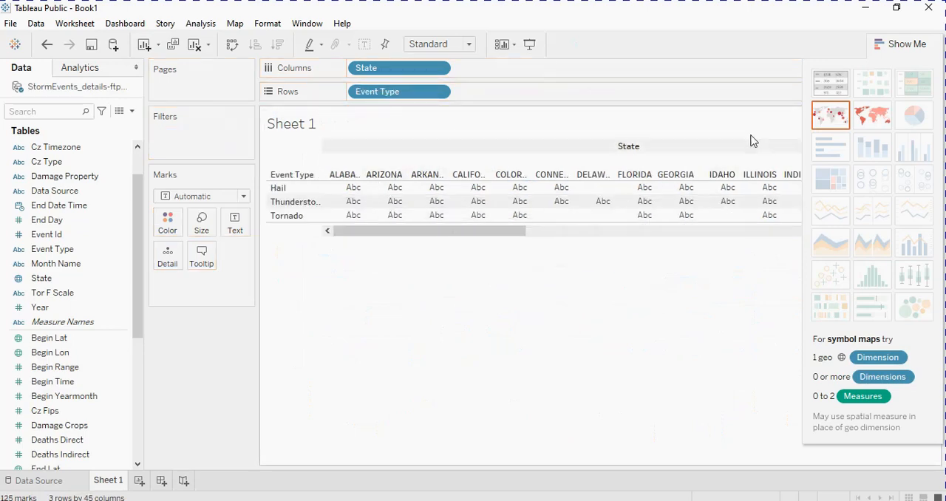
pyautogui.click(872, 116)
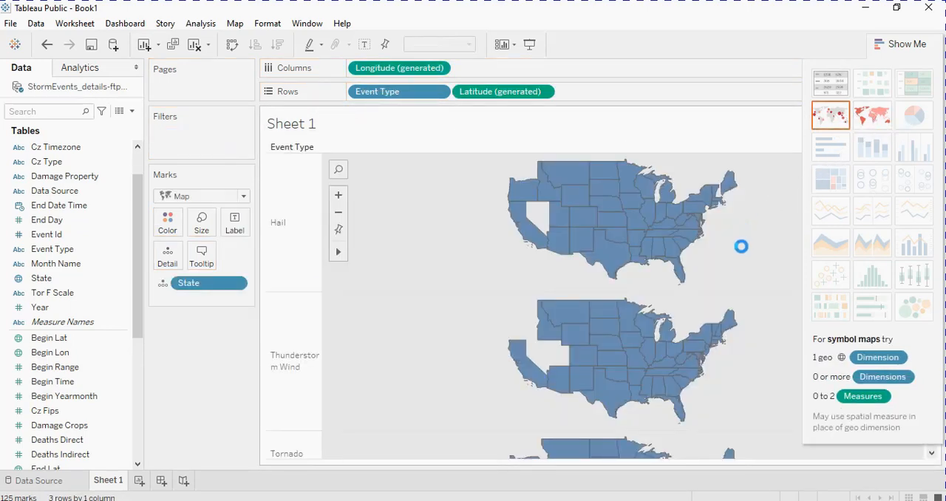
pyautogui.scroll(-2, 582, 254)
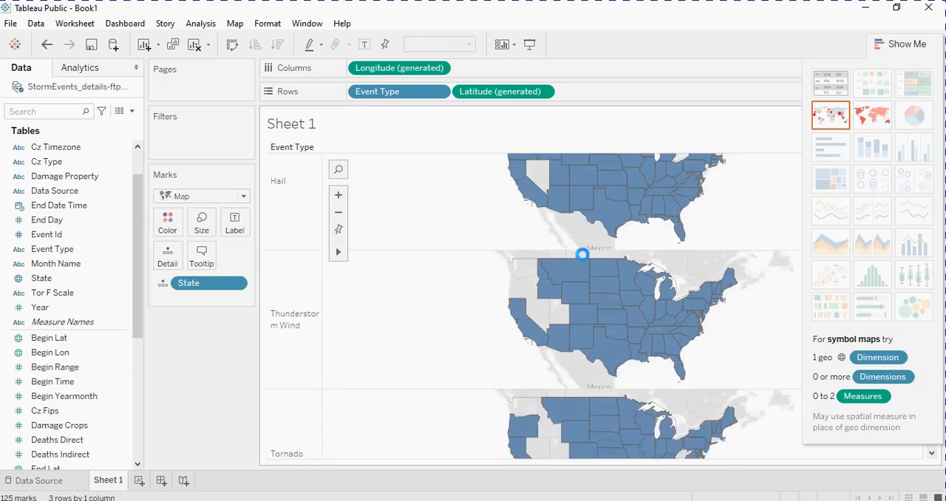
pyautogui.scroll(-3, 582, 255)
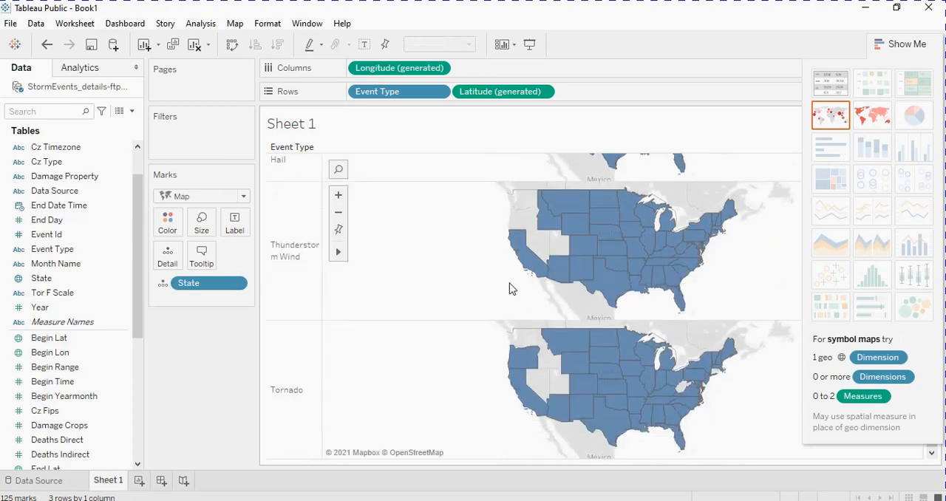
pyautogui.scroll(2, 508, 288)
pyautogui.scroll(-1, 508, 288)
pyautogui.scroll(4, 508, 287)
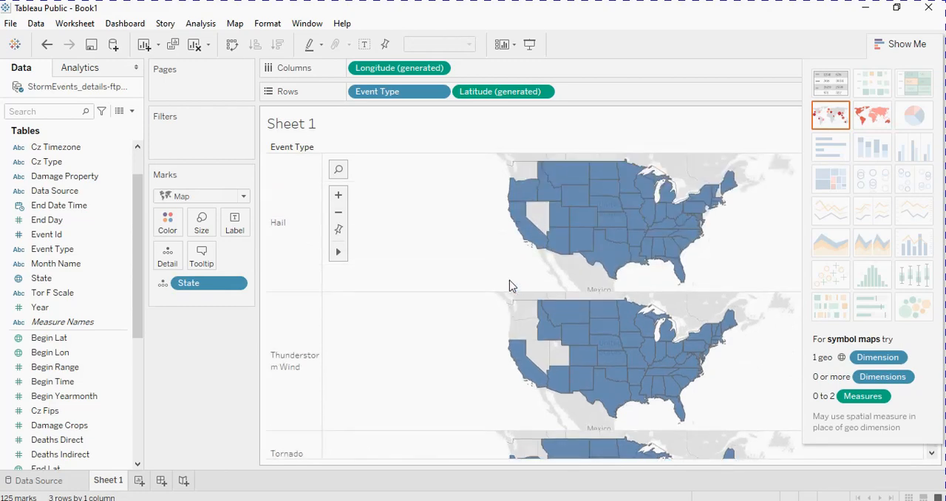
# - Convert the Event Type dimension on Rows to a Count measure
pyautogui.click(439, 93)
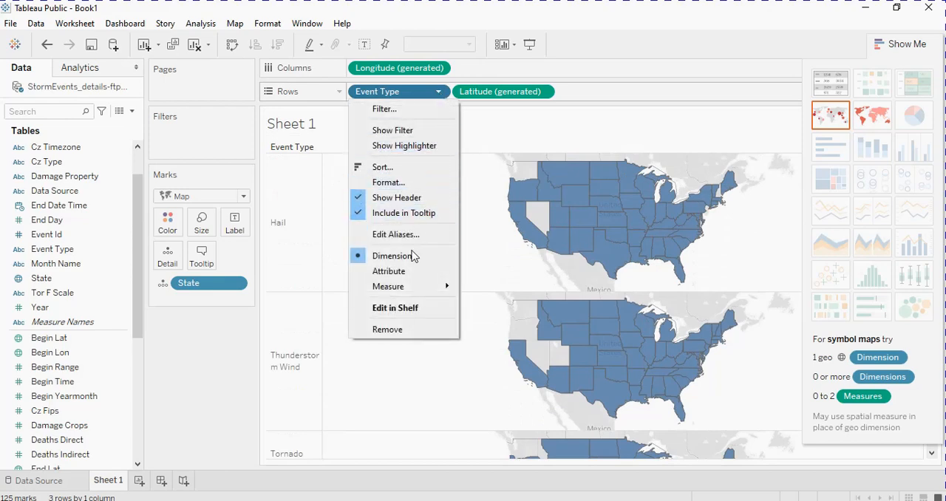
pyautogui.moveTo(436, 290)
pyautogui.click(479, 320)
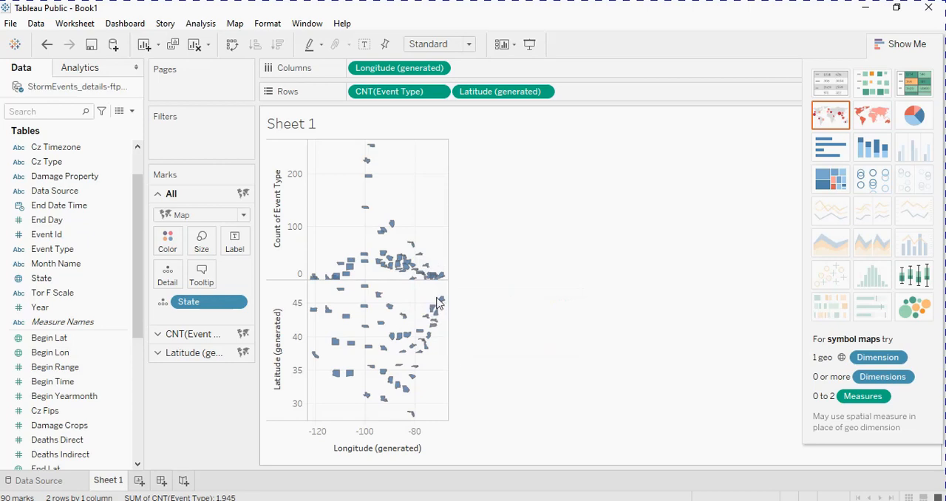
# - Remove the generated latitude and longitude from the view, and move State from the marks detail to Columns
pyautogui.moveTo(478, 92); pyautogui.dragTo(617, 70)
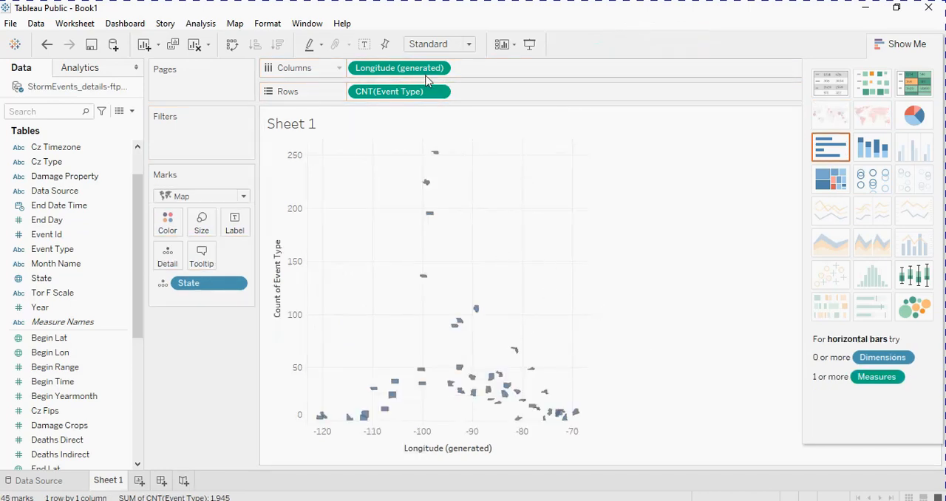
pyautogui.moveTo(419, 71); pyautogui.dragTo(620, 40)
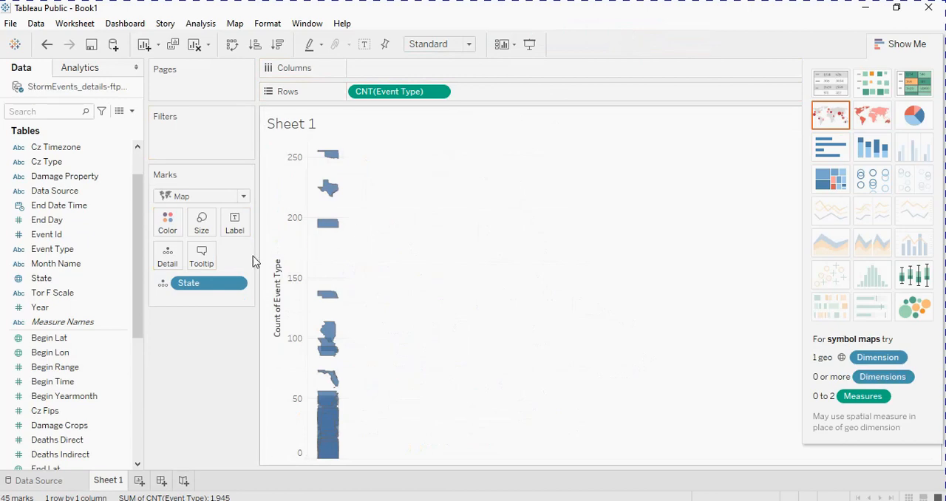
pyautogui.moveTo(210, 287); pyautogui.dragTo(383, 108)
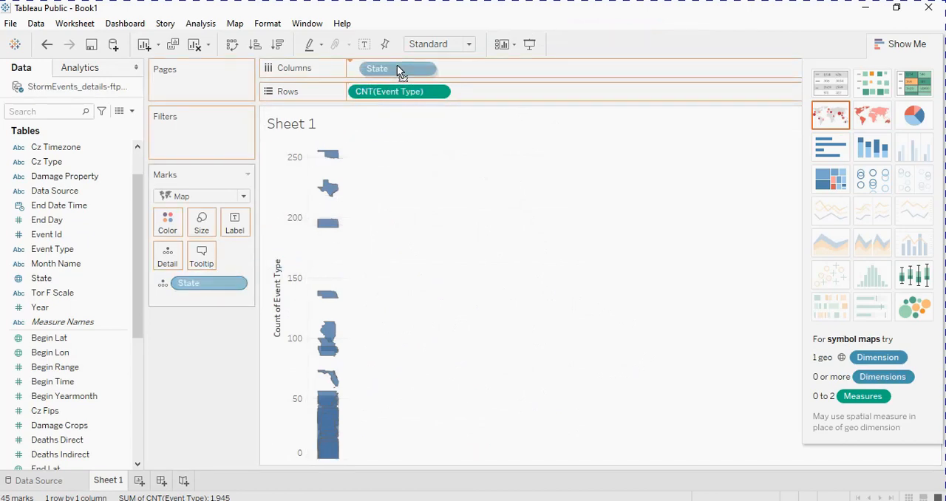
pyautogui.moveTo(398, 66); pyautogui.dragTo(398, 67)
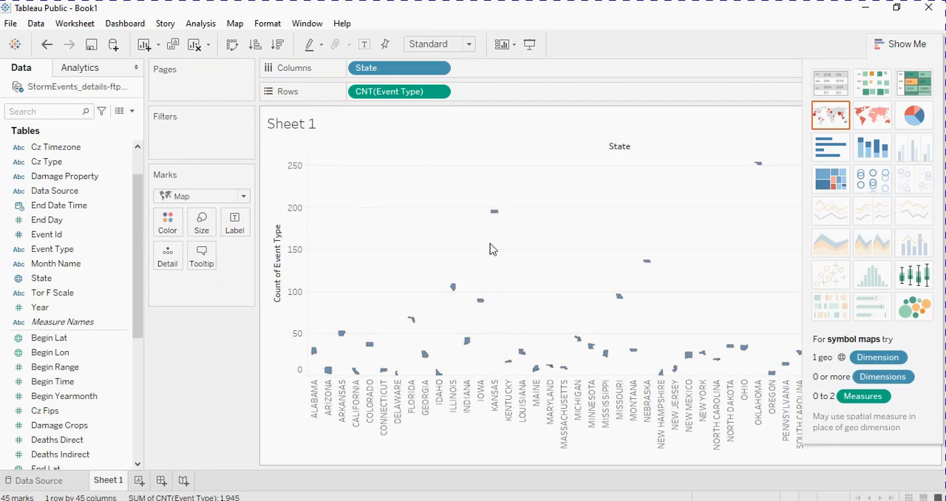
# - Display the event count by state successively as a filled map, packed bubbles and a treemap, ending on the treemap
pyautogui.click(868, 114)
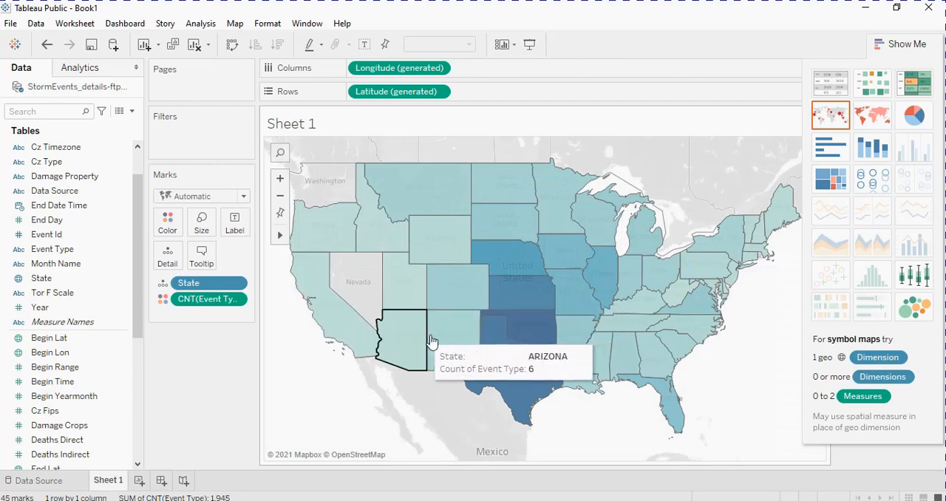
pyautogui.click(927, 313)
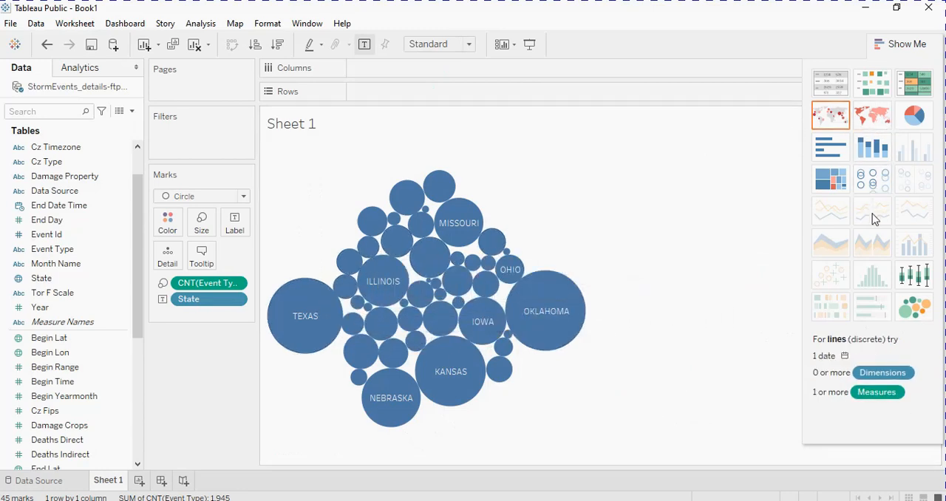
pyautogui.click(834, 181)
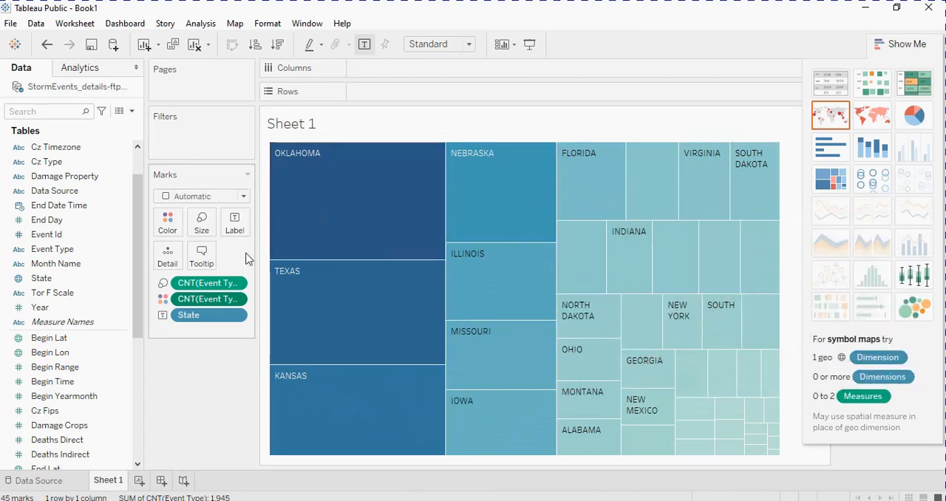
# - Exit Tableau Public without saving the changes to the workbook
pyautogui.click(13, 24)
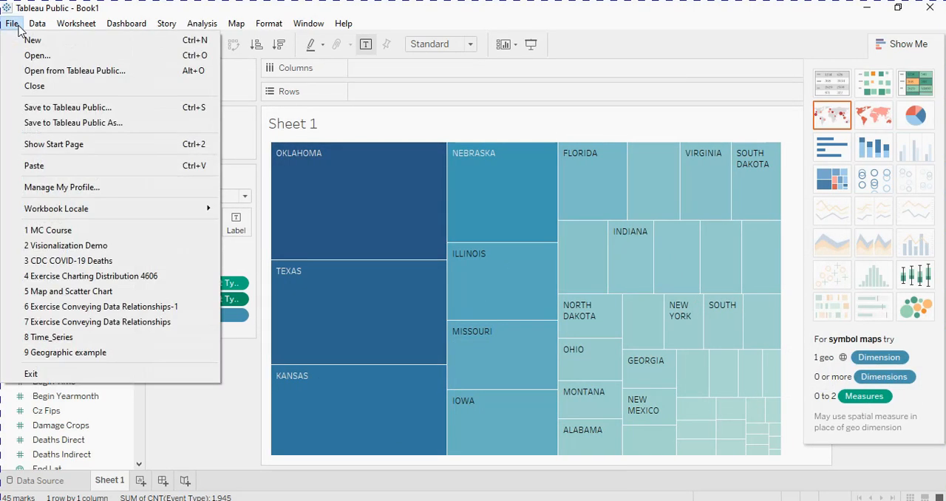
pyautogui.click(28, 373)
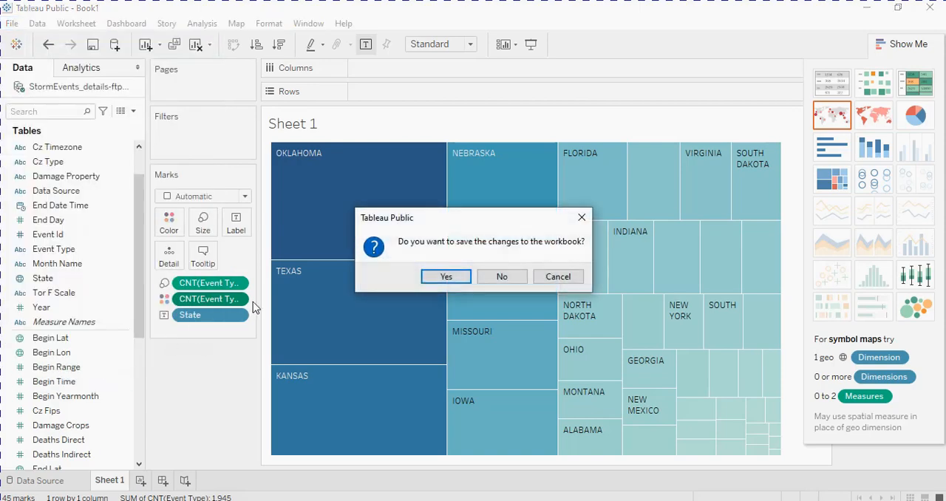
pyautogui.click(500, 278)
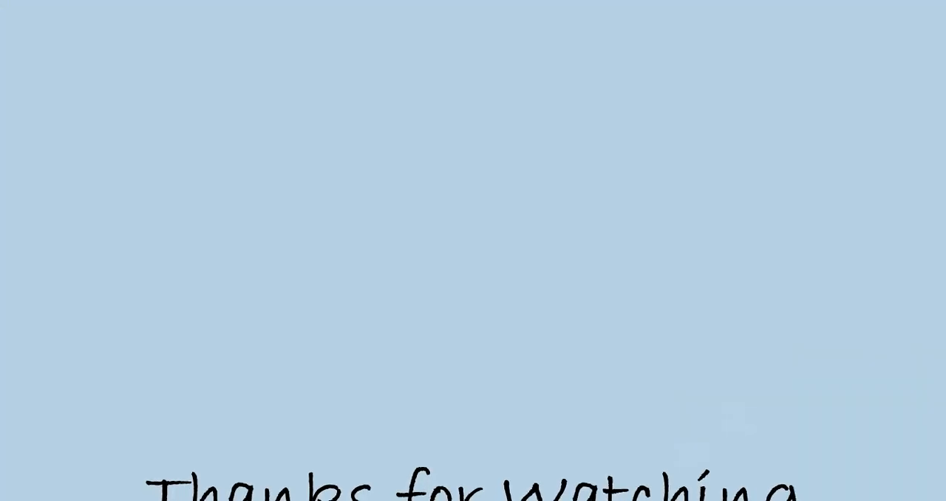